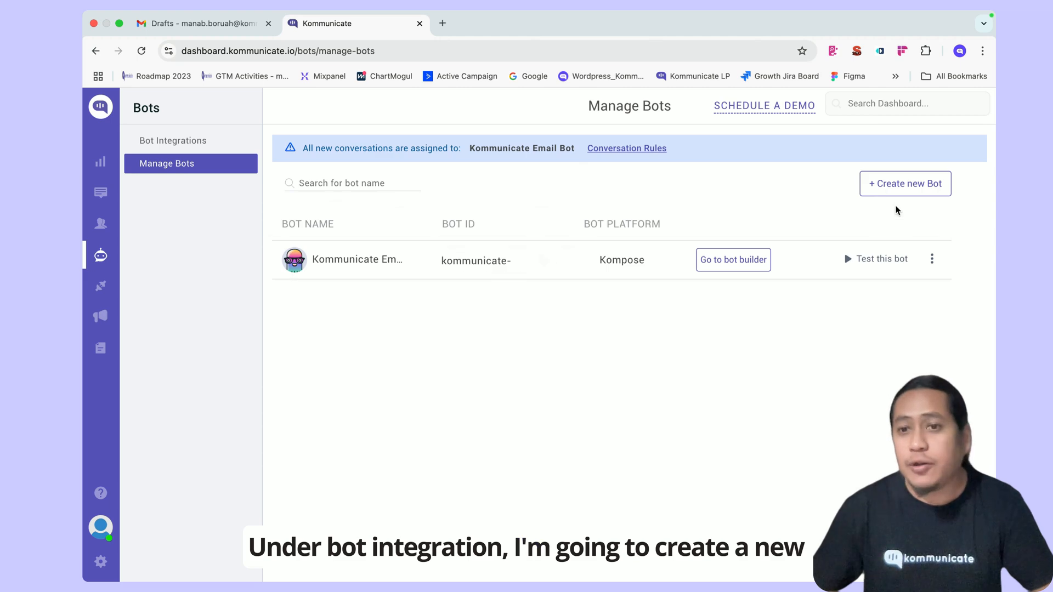
- Create a blank Kompose bot named Email AI Bot and postpone letting it handle all conversations
left_click(908, 188)
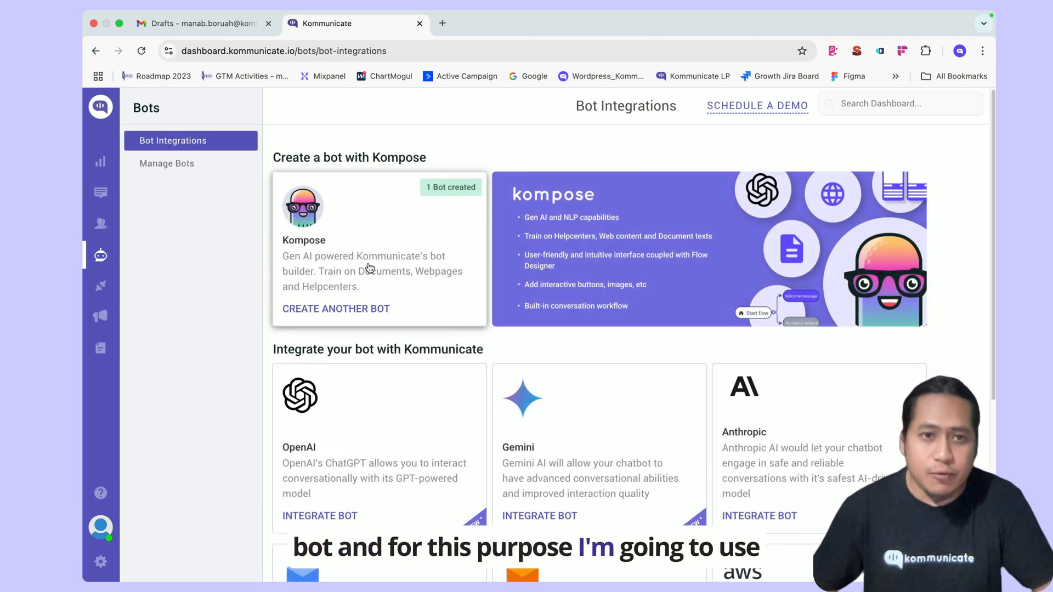
left_click(364, 269)
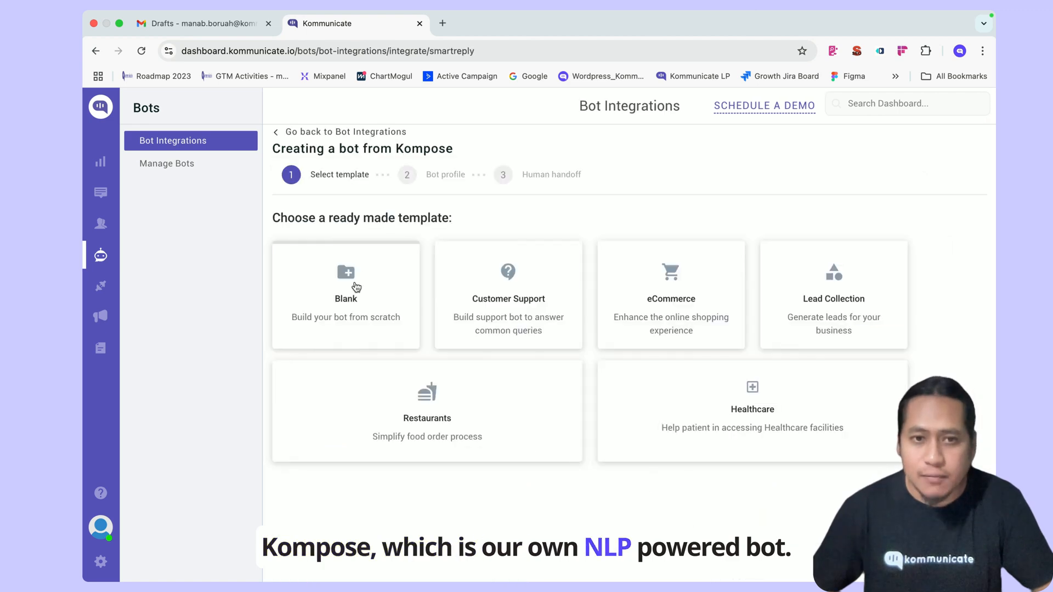
left_click(356, 286)
left_click(441, 243)
type("W")
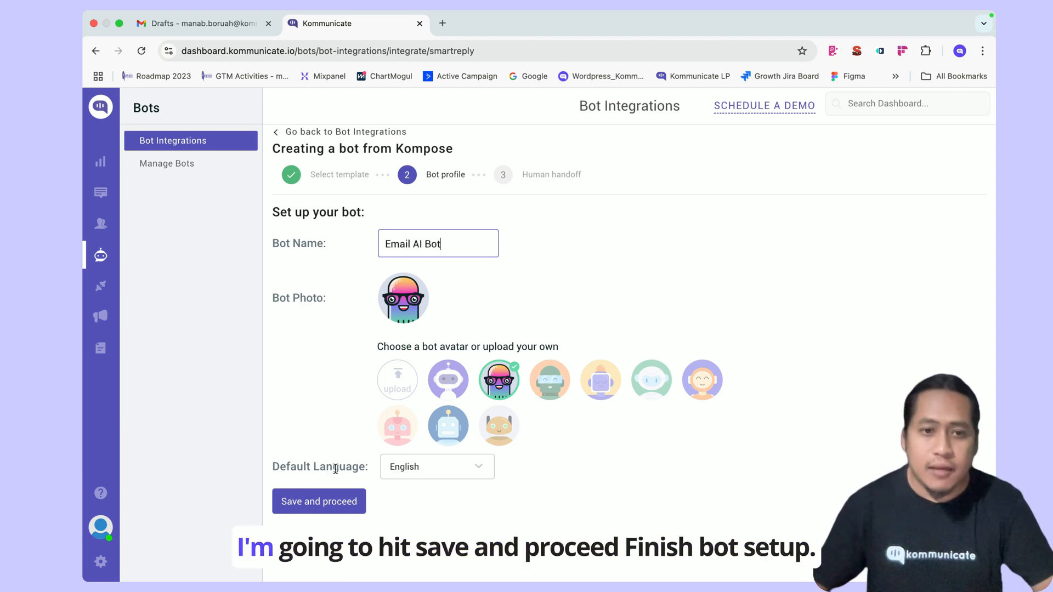
left_click(336, 500)
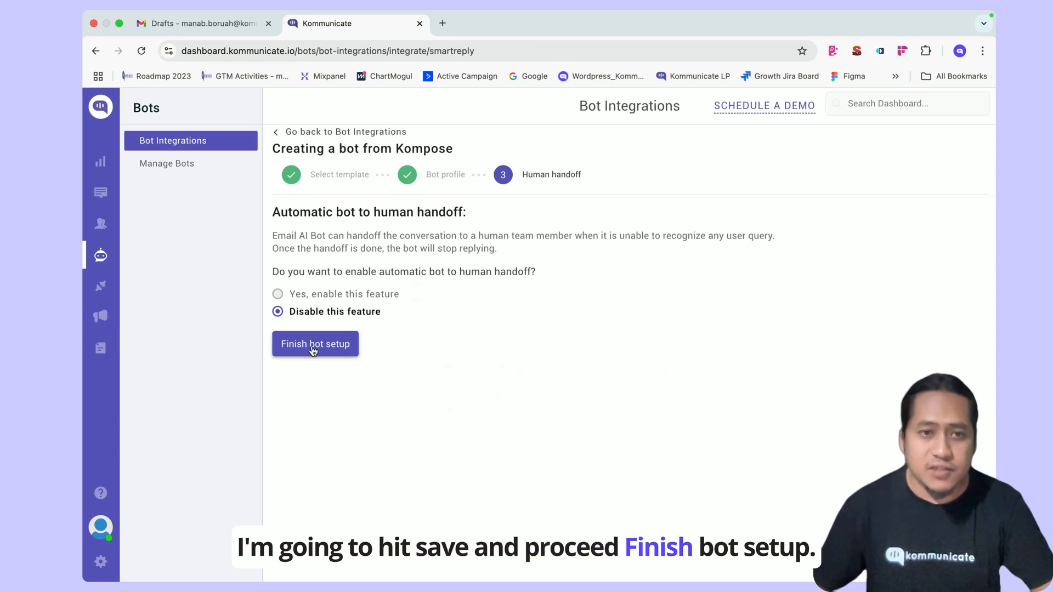
left_click(312, 344)
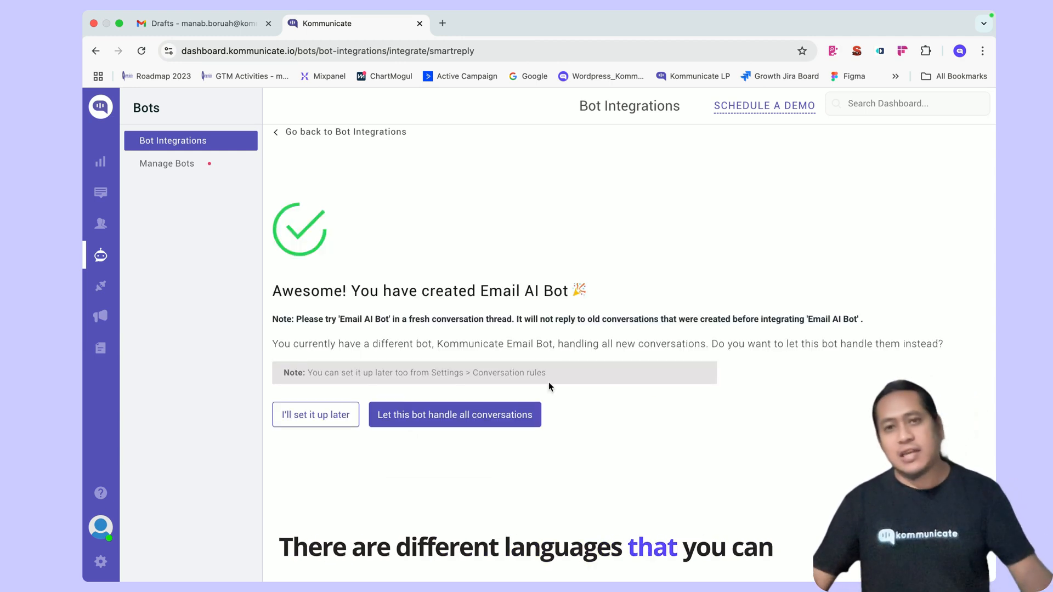
left_click(308, 418)
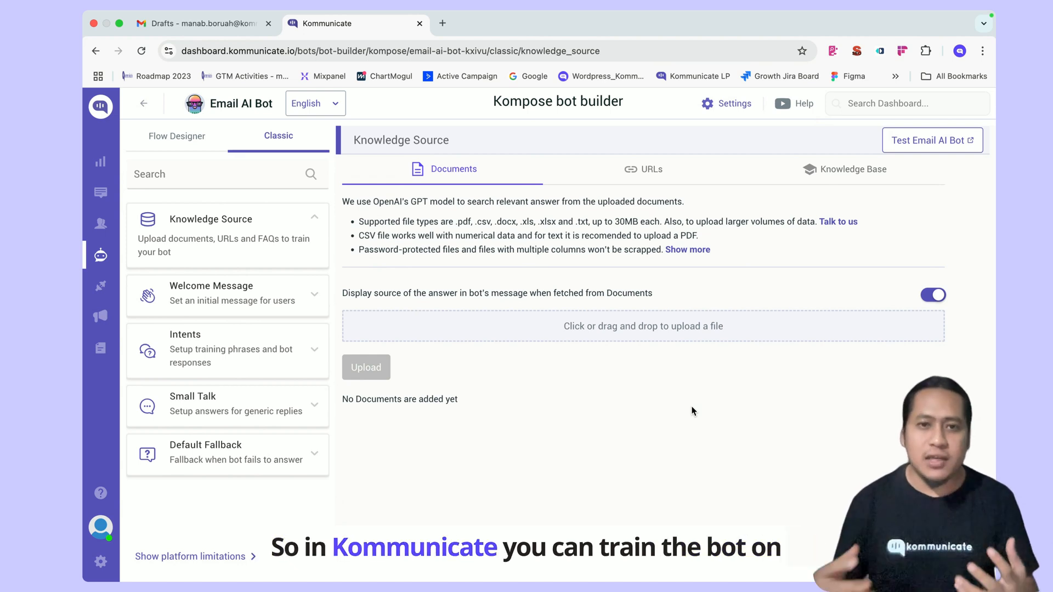
left_click(652, 181)
left_click(846, 185)
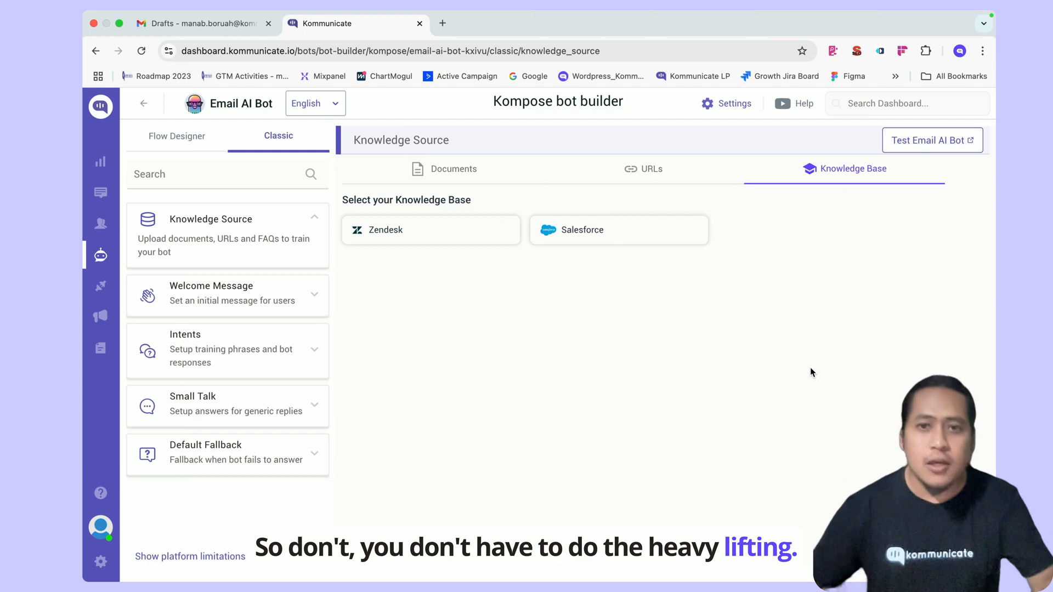
left_click(647, 169)
left_click(545, 334)
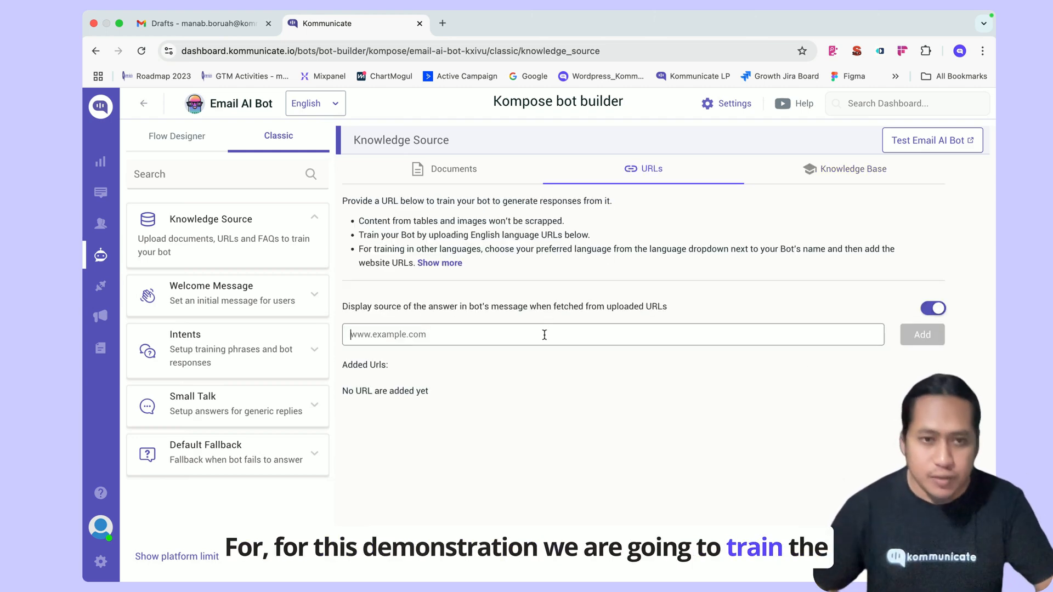
type("www.ko")
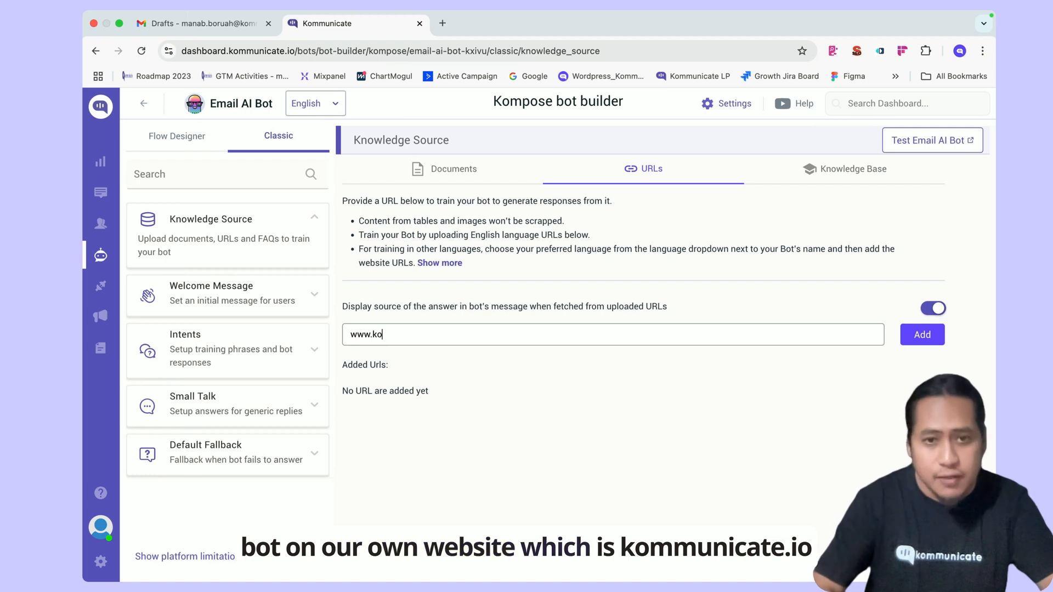
type("mmunicat")
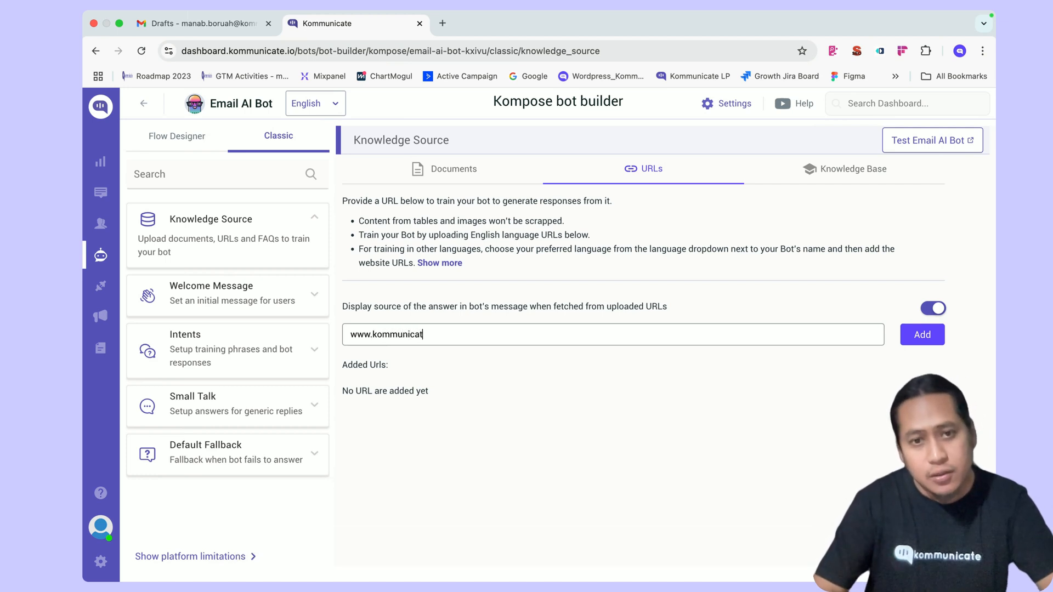
type("e.io")
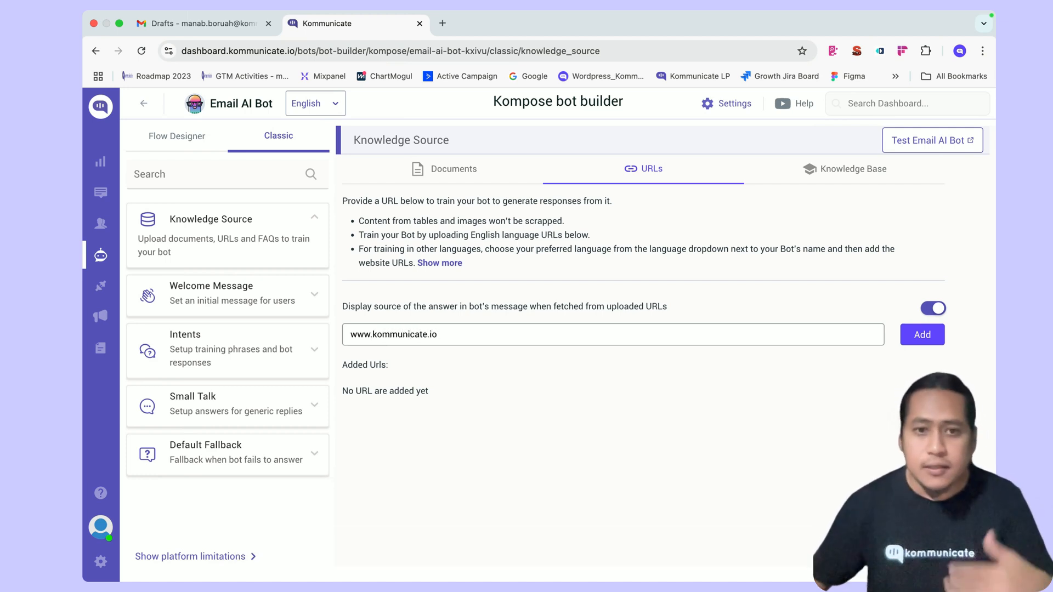
left_click(914, 337)
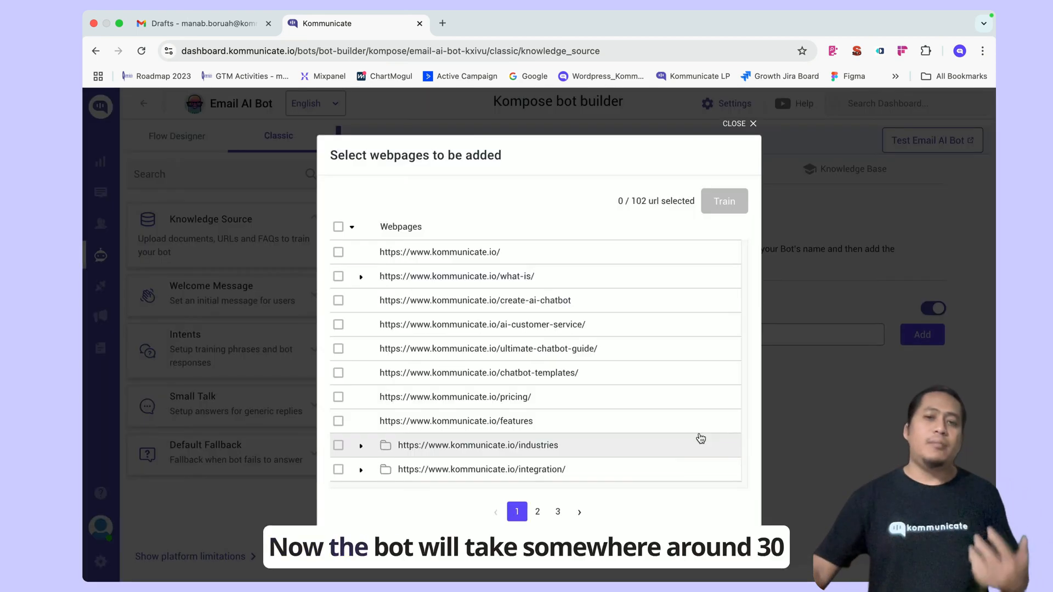
left_click(338, 227)
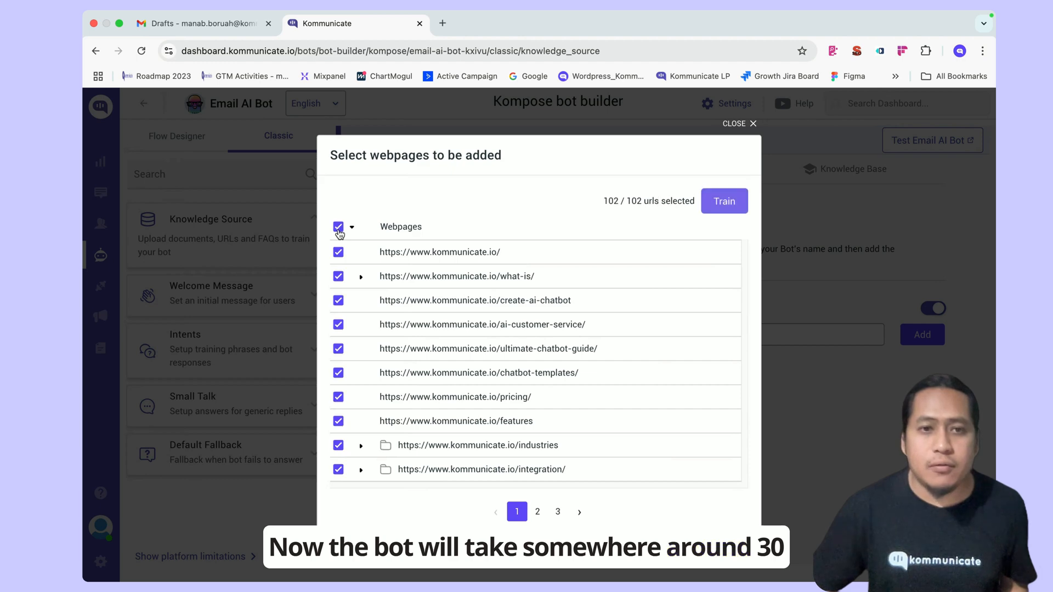
left_click(719, 204)
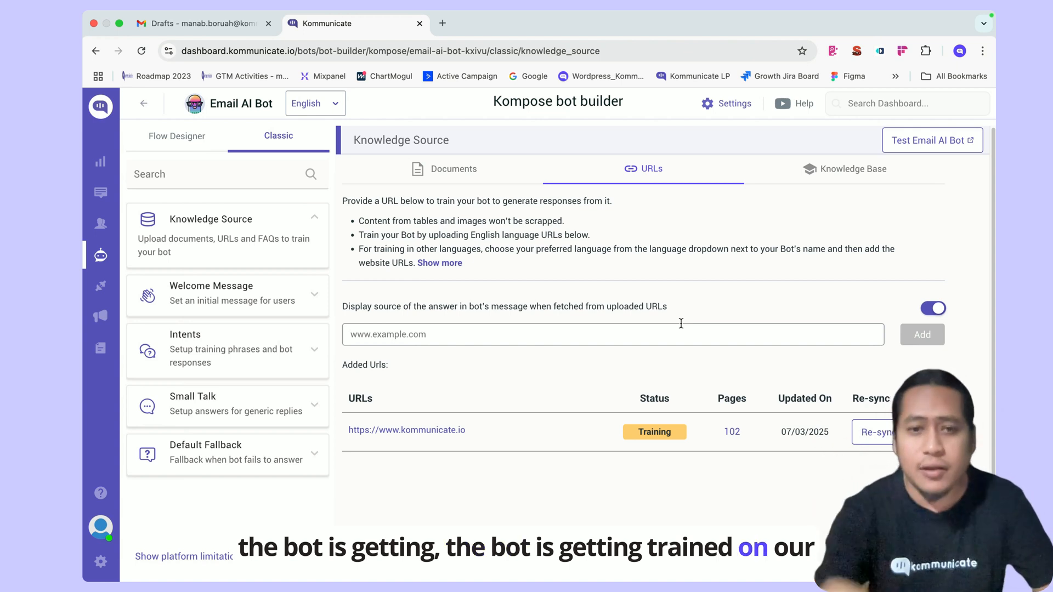
- Connect the Mailbox email-ticket integration to the support email address and copy its forwarding address
left_click(101, 291)
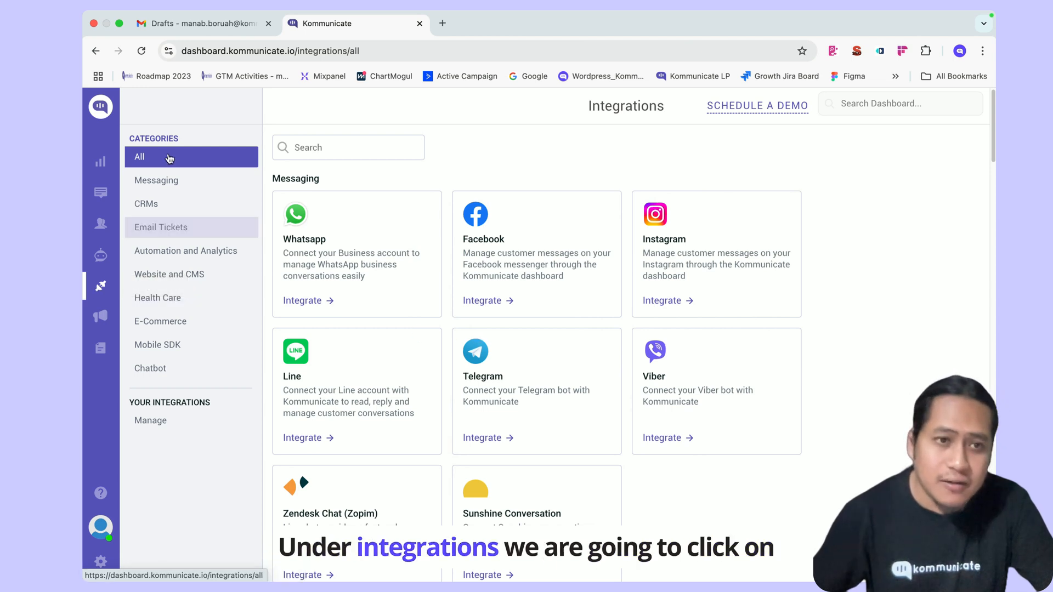
left_click(170, 231)
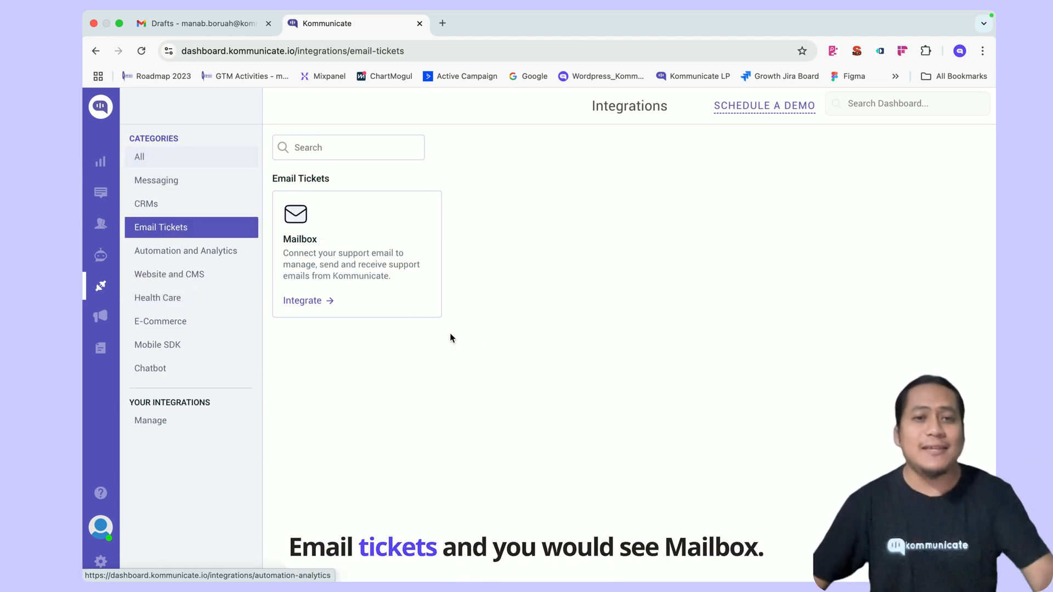
left_click(318, 265)
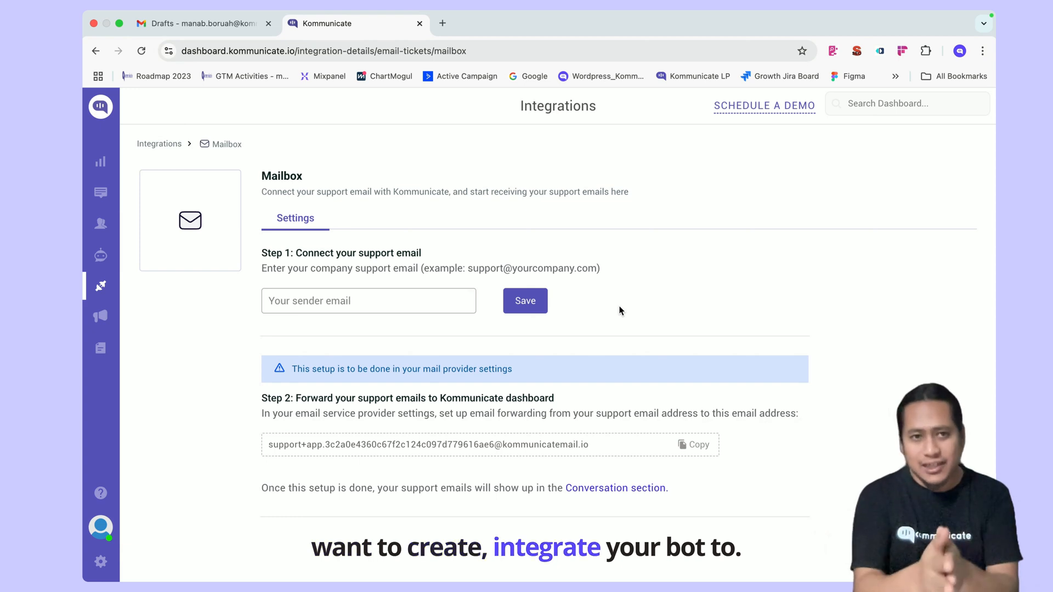
left_click(426, 302)
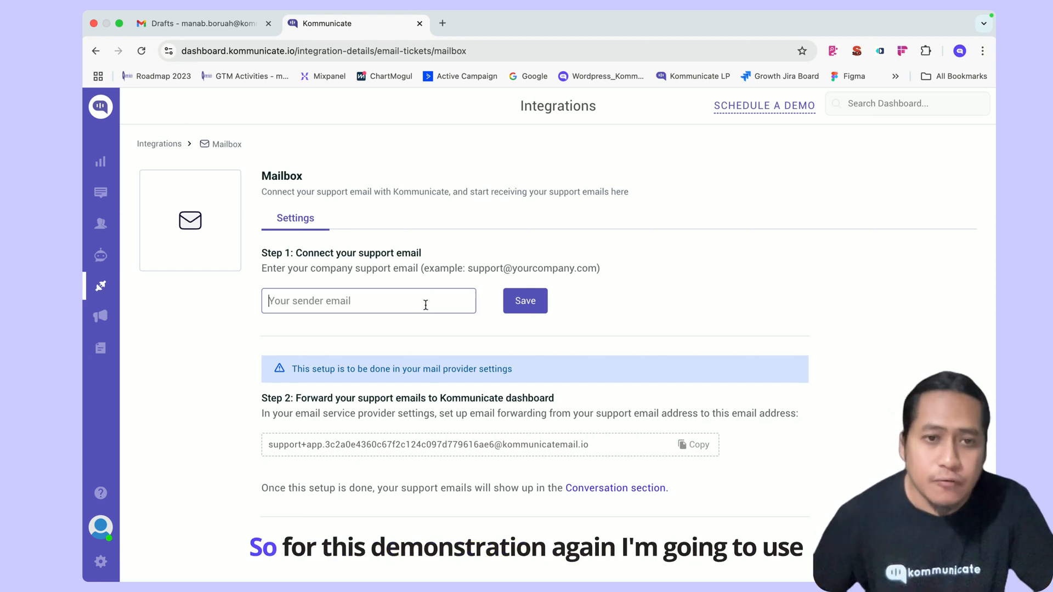
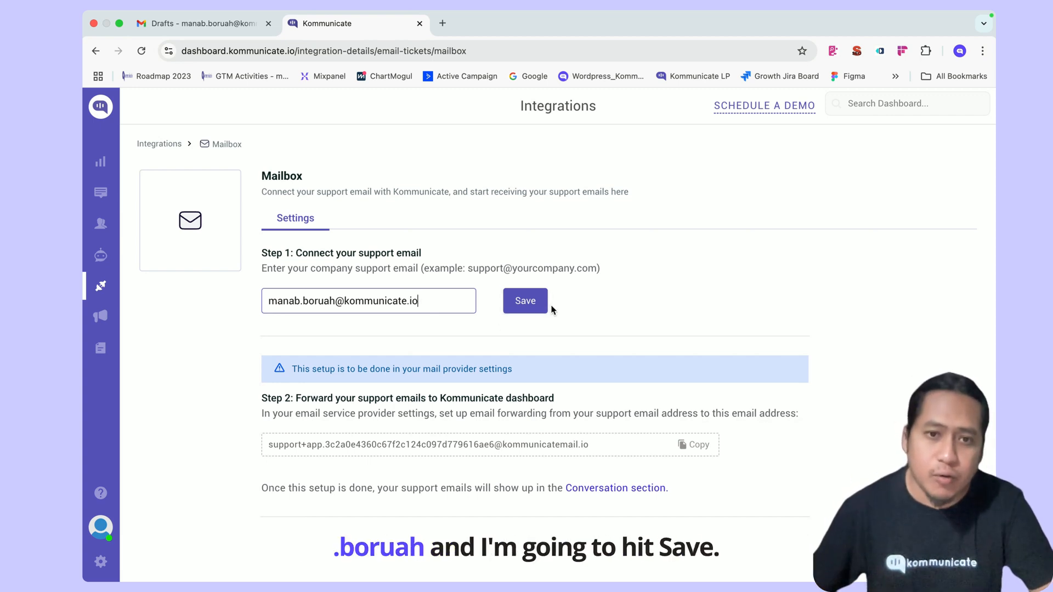
left_click(535, 304)
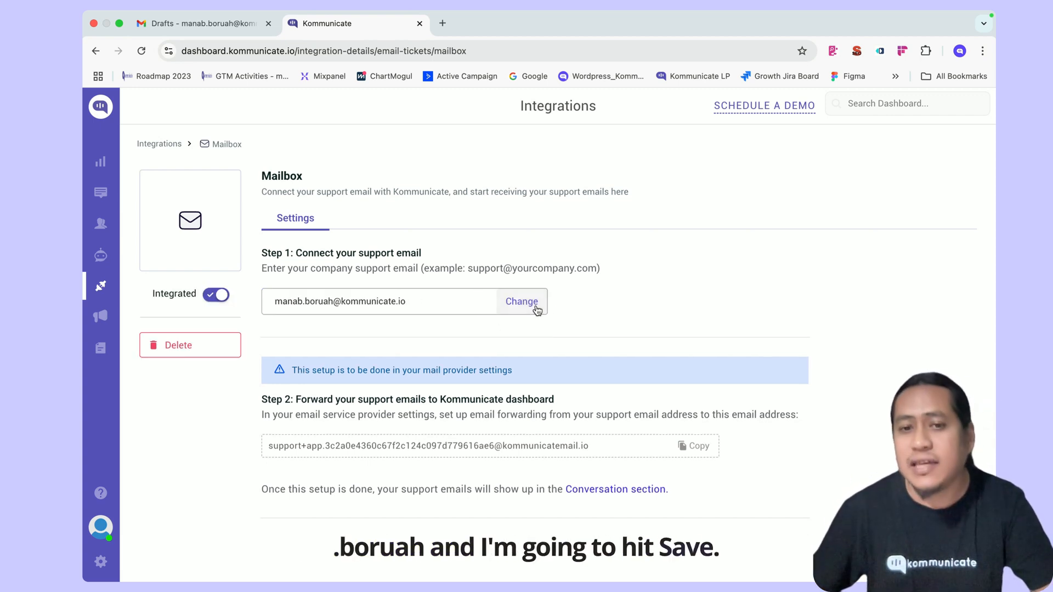
left_click(687, 446)
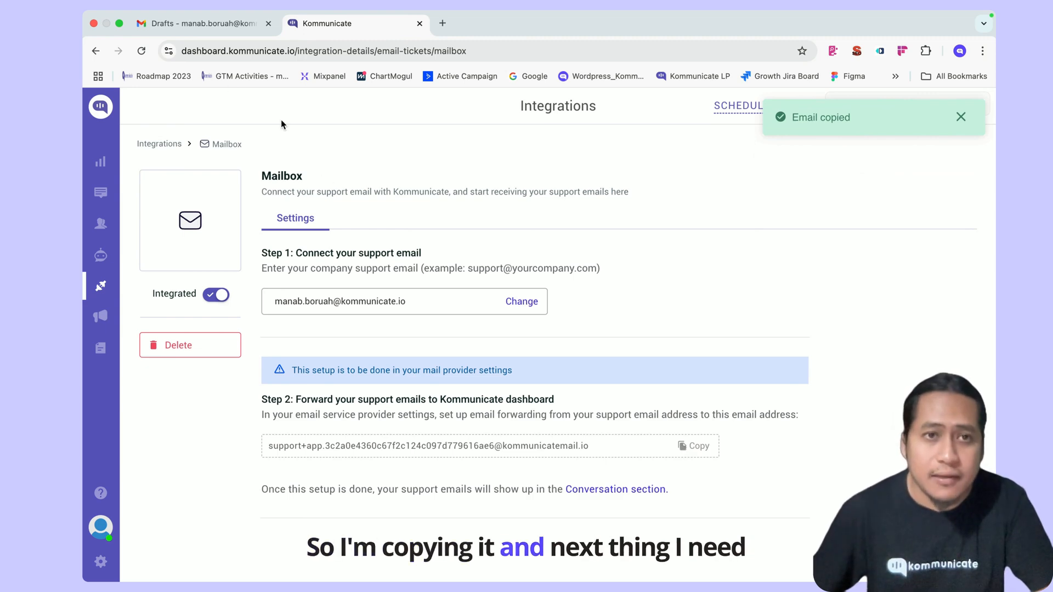
left_click(204, 28)
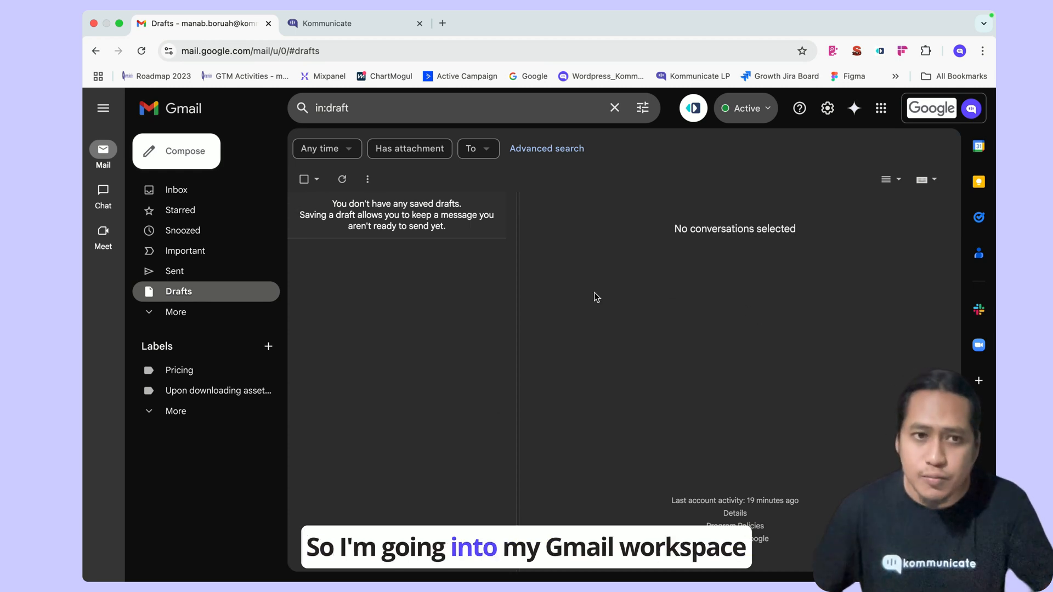
- Add the copied Kommunicate address under Gmail's Forwarding and POP/IMAP settings and confirm it
left_click(828, 109)
left_click(855, 173)
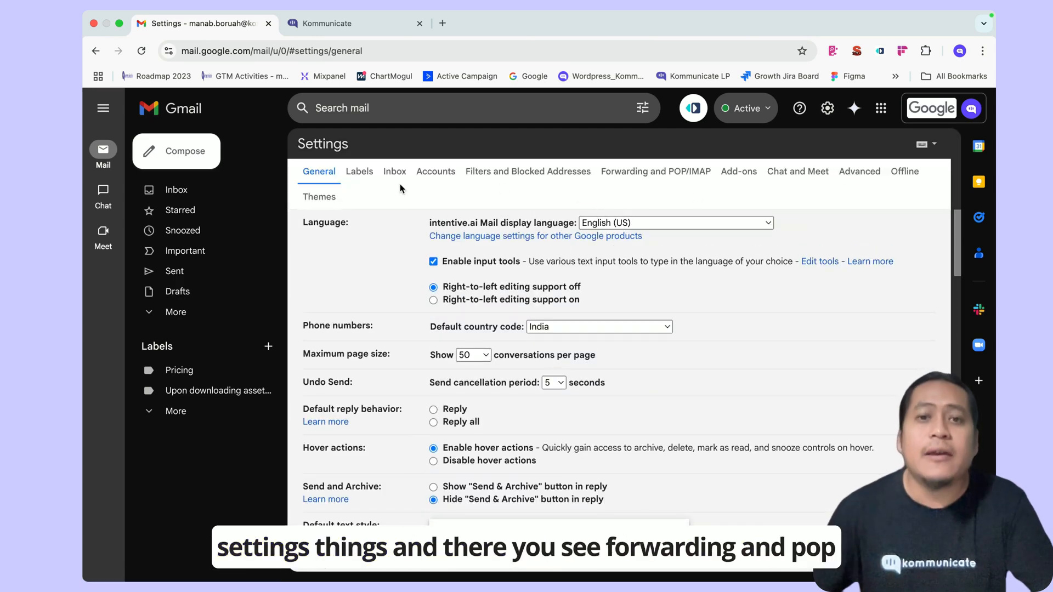
left_click(635, 173)
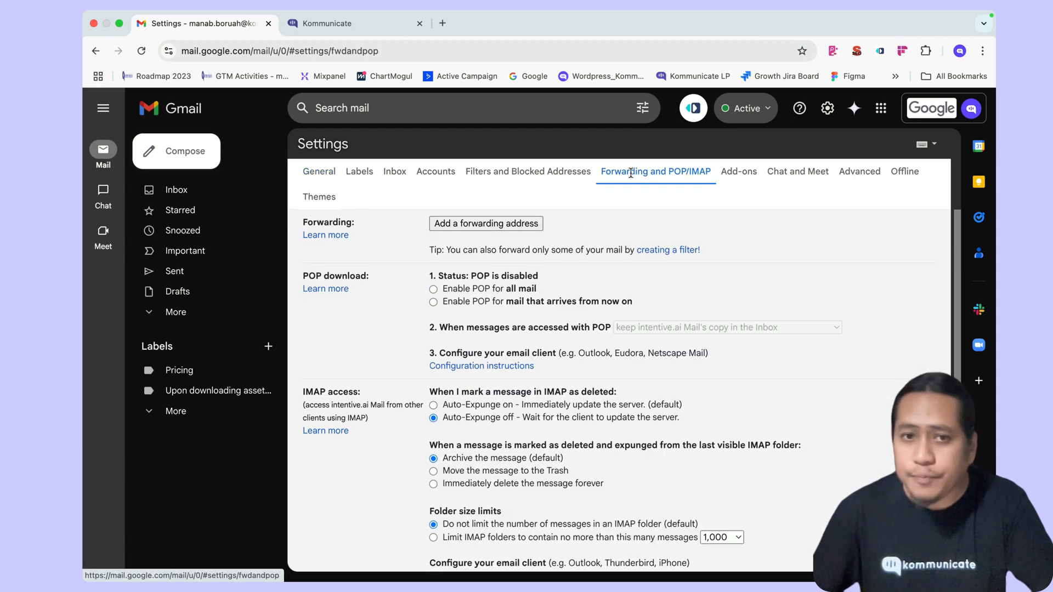
left_click(505, 227)
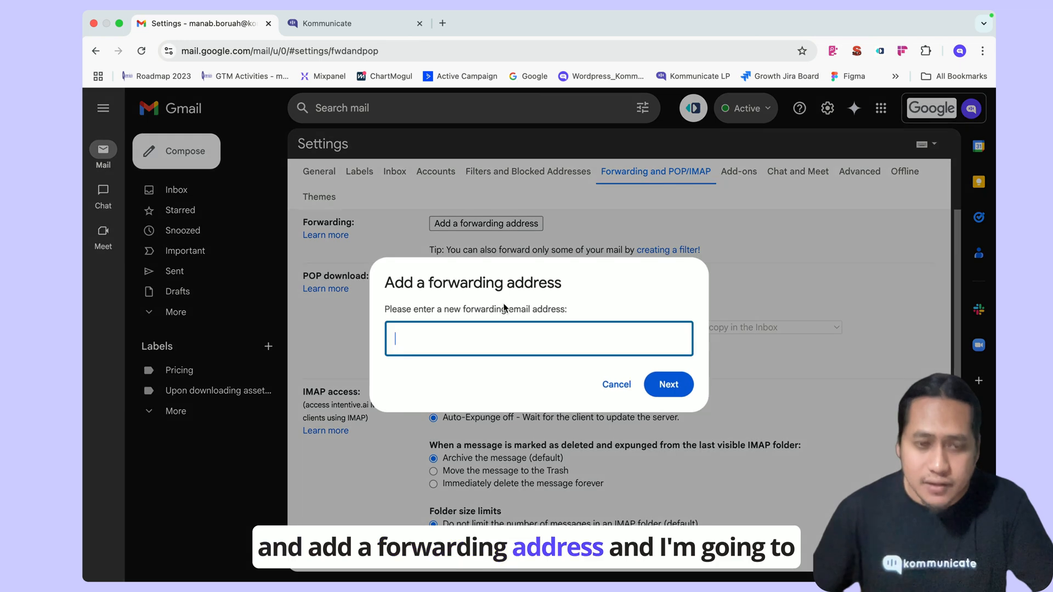
key("super+v")
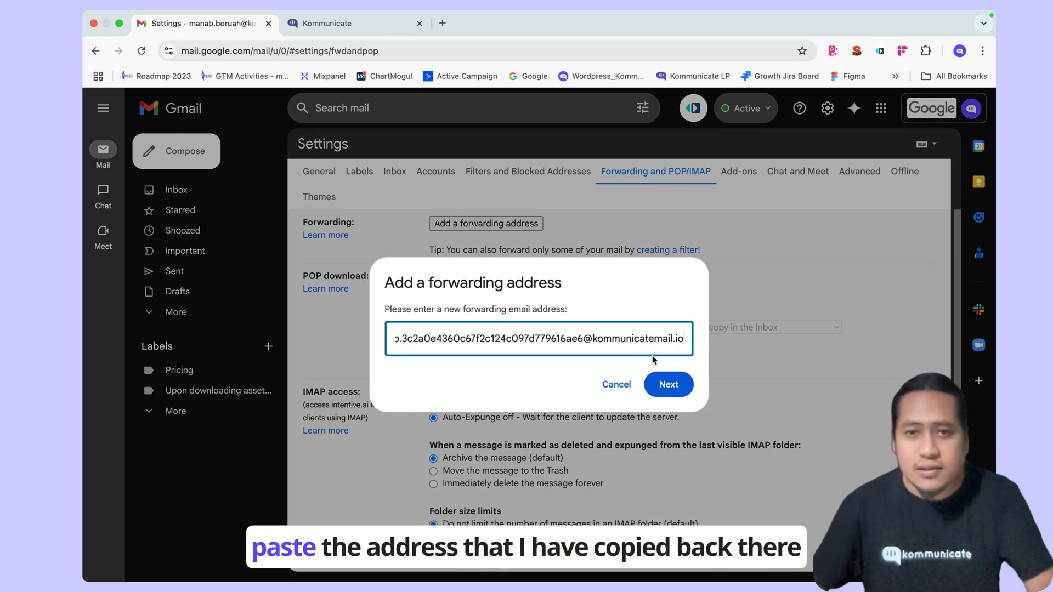
left_click(670, 385)
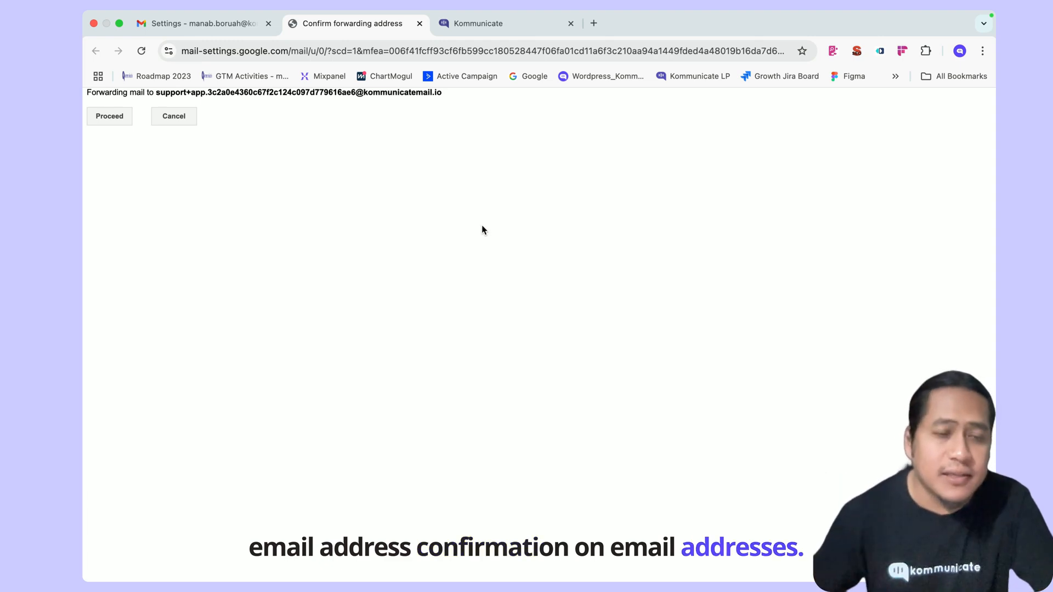
left_click(109, 117)
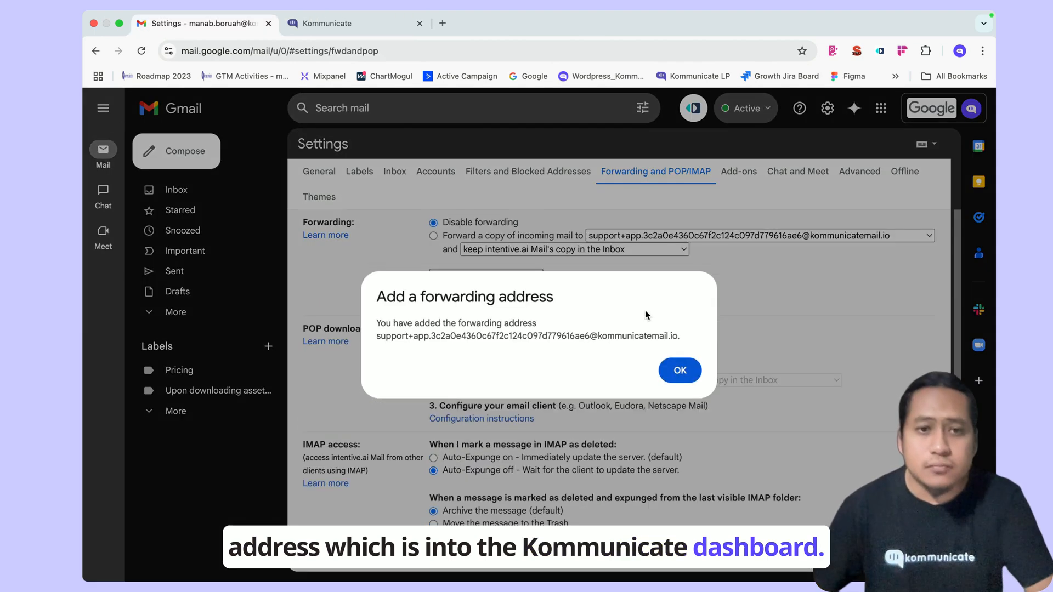
- Enable forwarding a copy of incoming mail to the Kommunicate address and save the changes
left_click(670, 372)
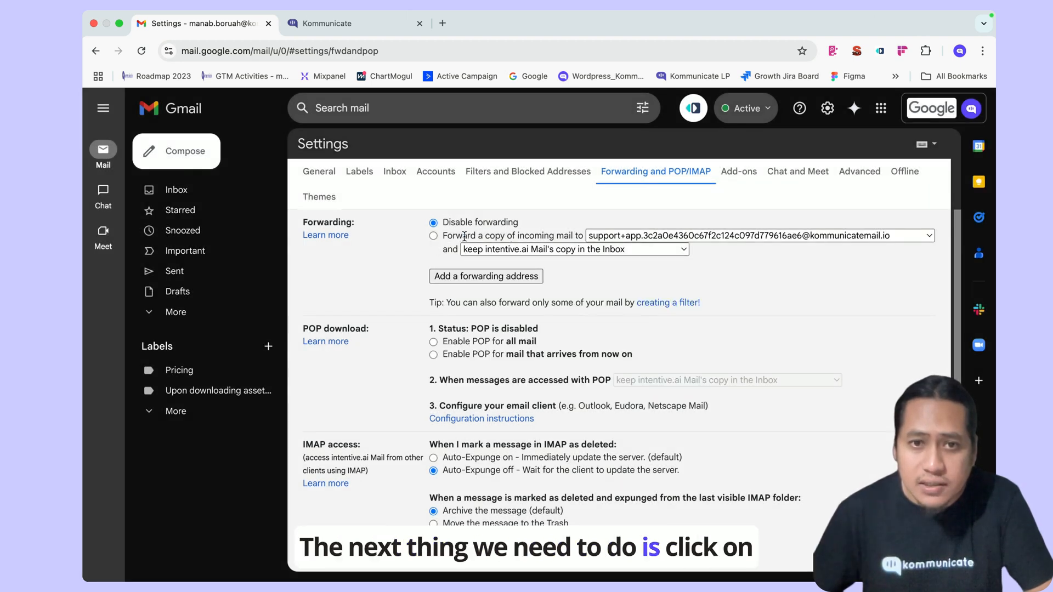
left_click(433, 236)
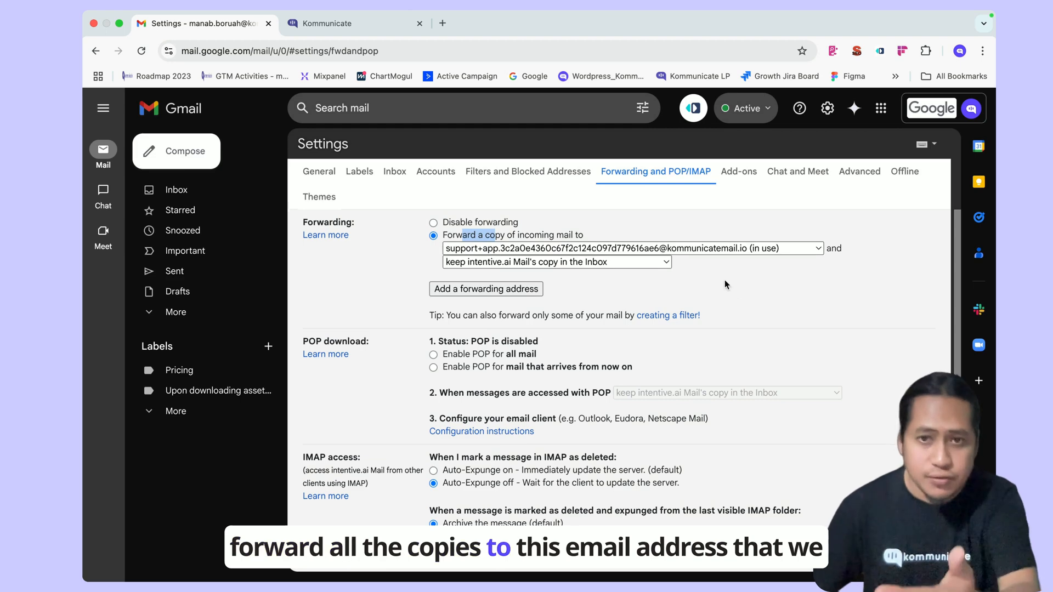
scroll(738, 296, "down", 3)
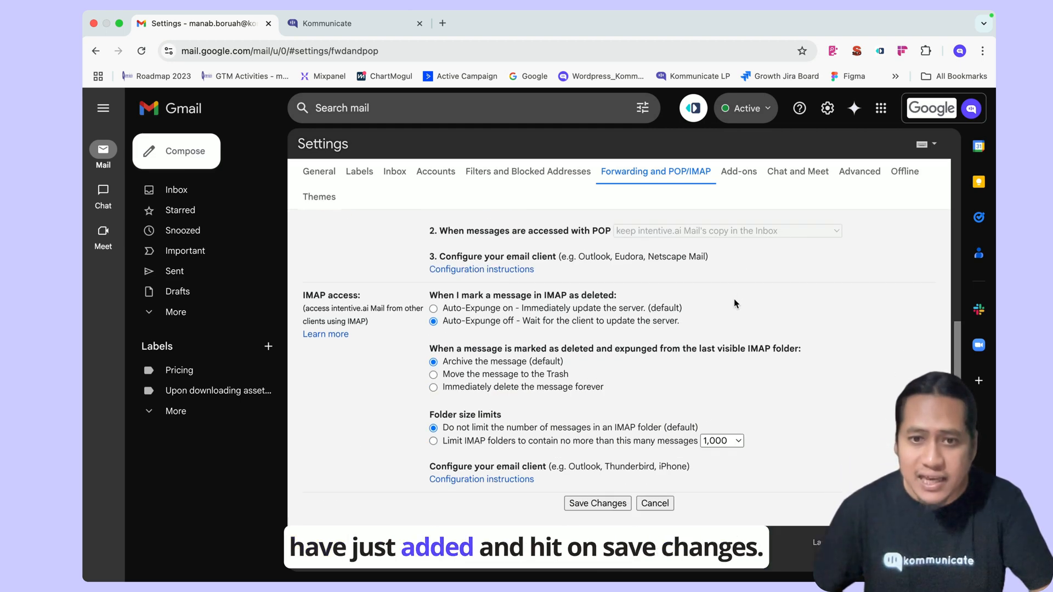
left_click(598, 503)
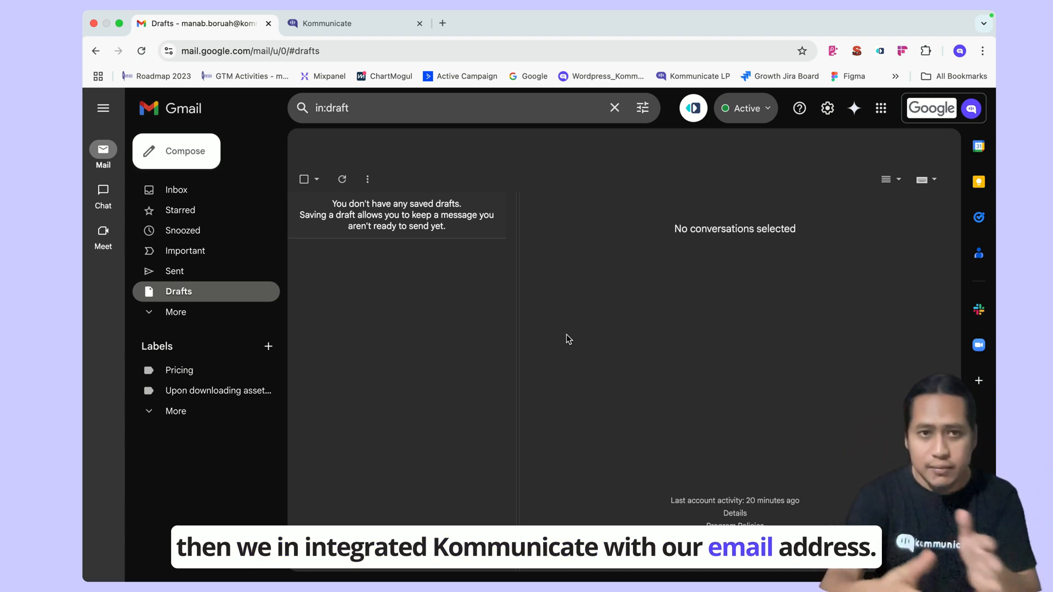
left_click(372, 34)
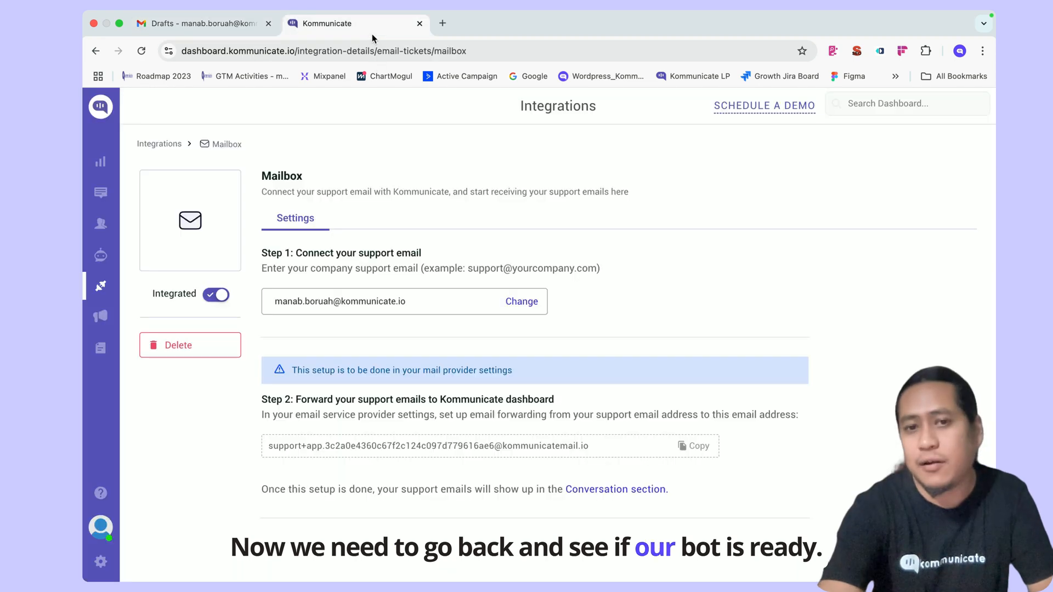
left_click(113, 257)
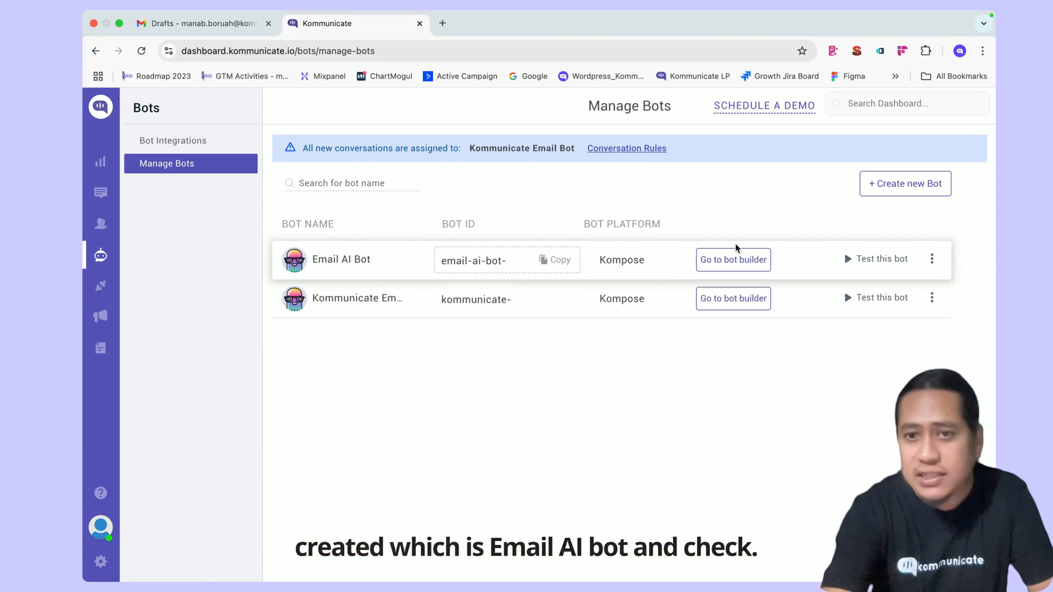
left_click(735, 260)
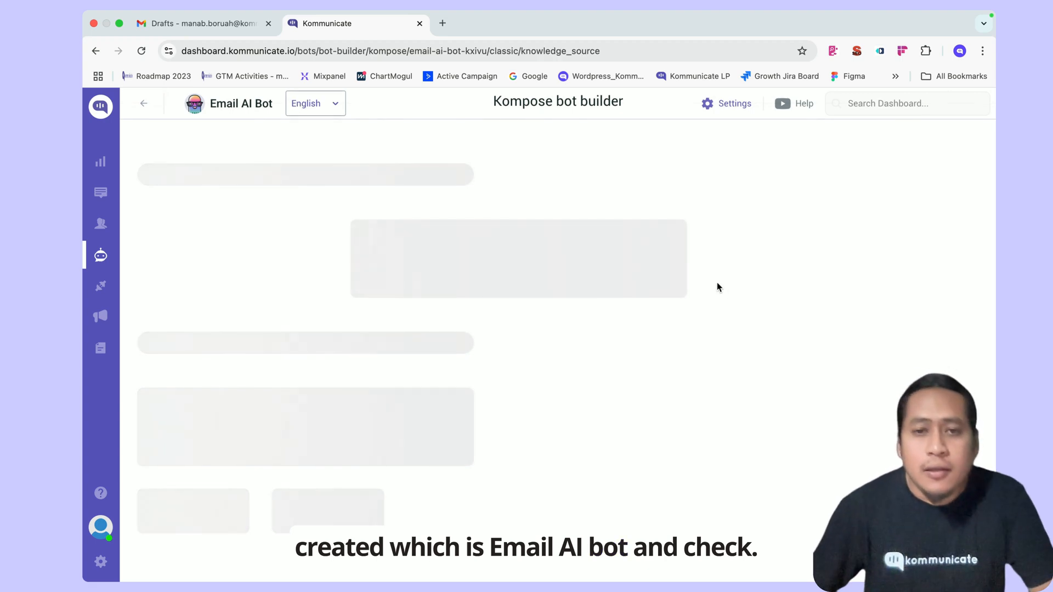
left_click(643, 168)
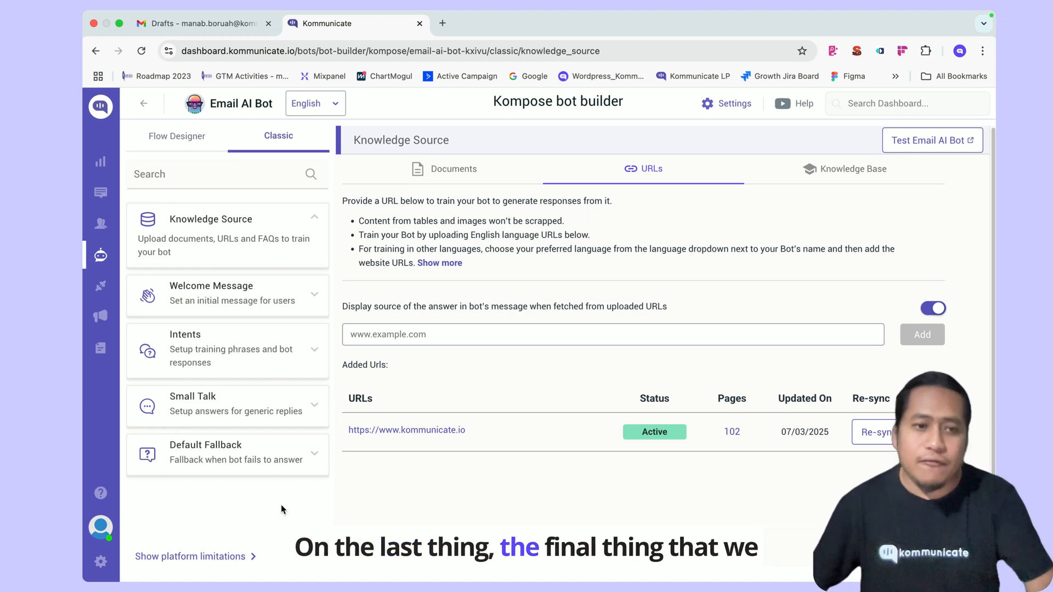
- Go to the Conversation Rules settings and find the Assign conversations based on channels section
left_click(102, 562)
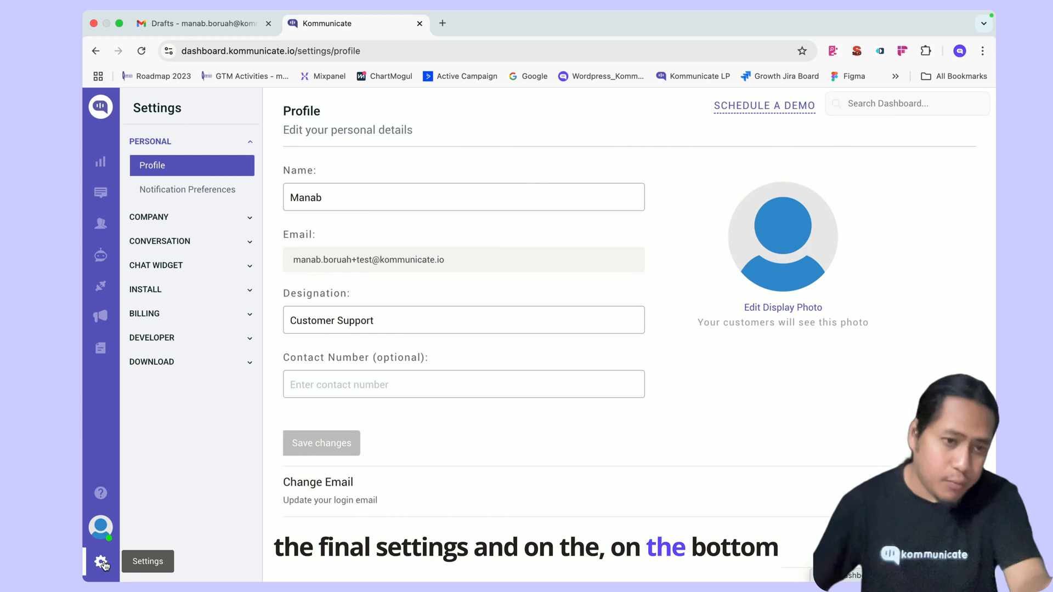
left_click(163, 241)
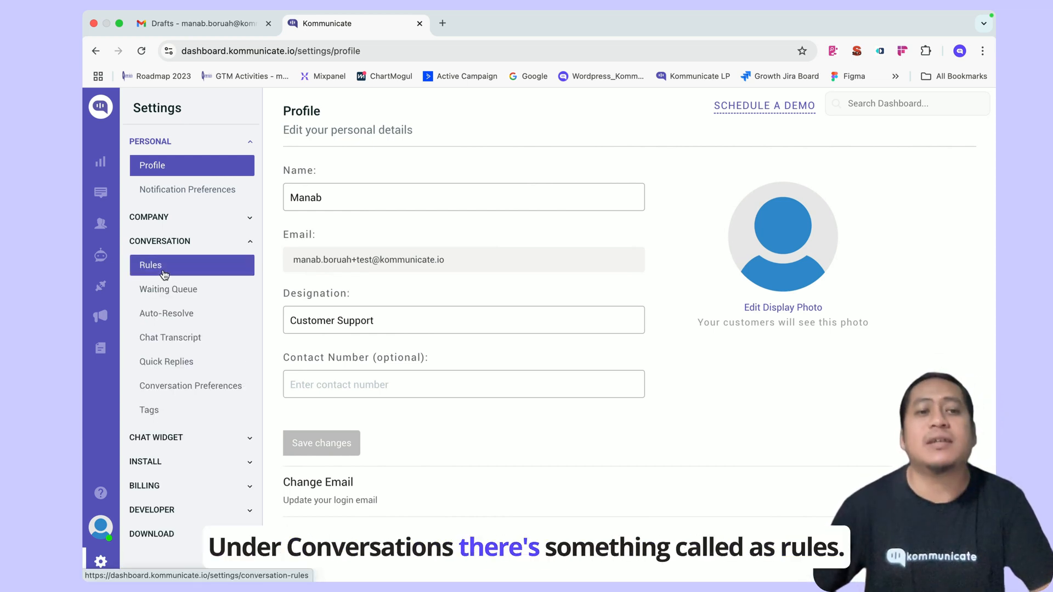
left_click(164, 274)
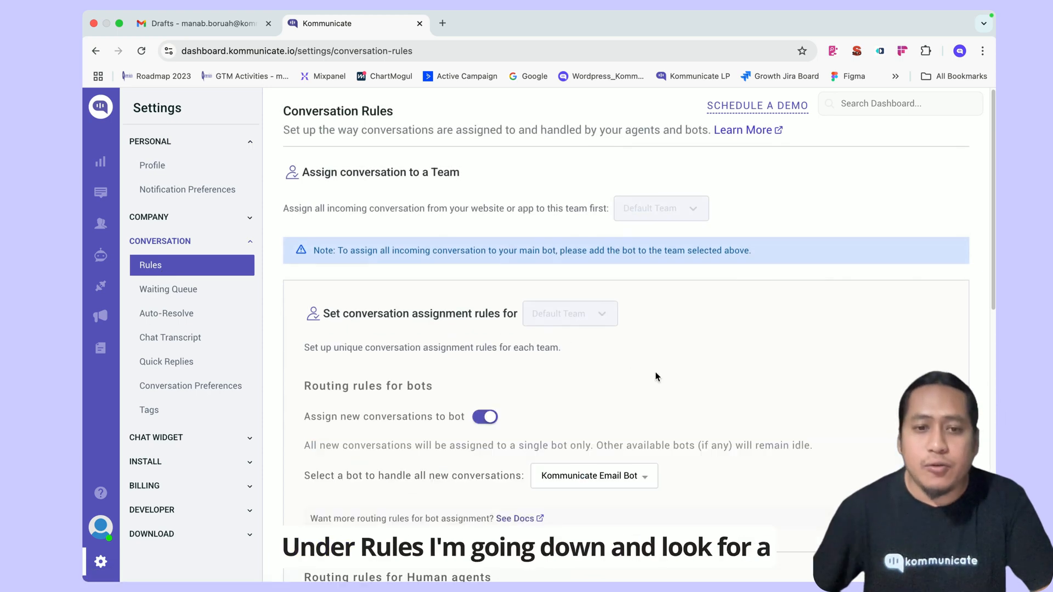
scroll(656, 377, "down", 10)
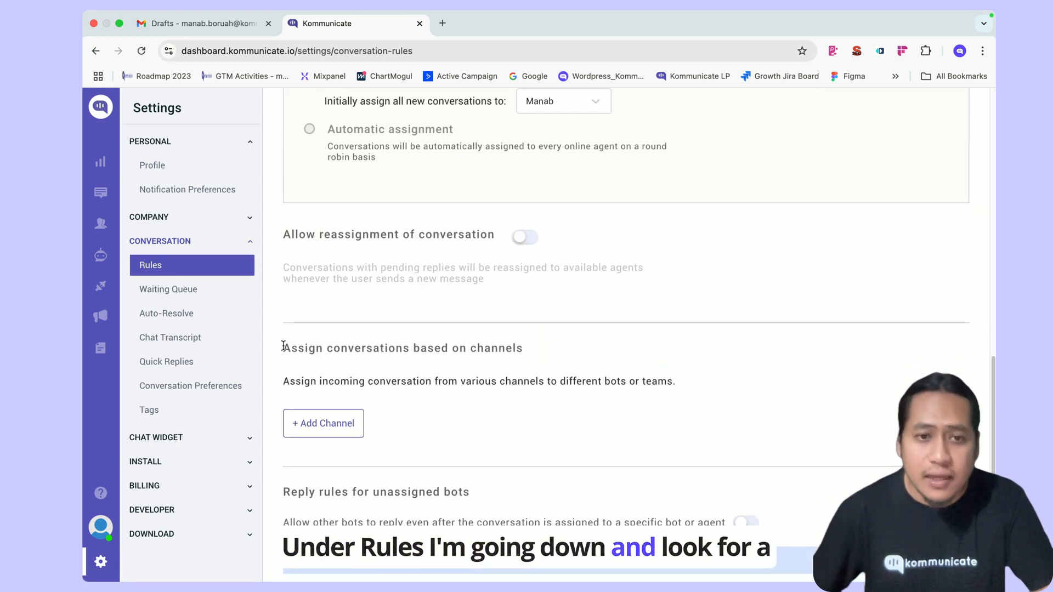
left_click_drag(283, 345, 524, 349)
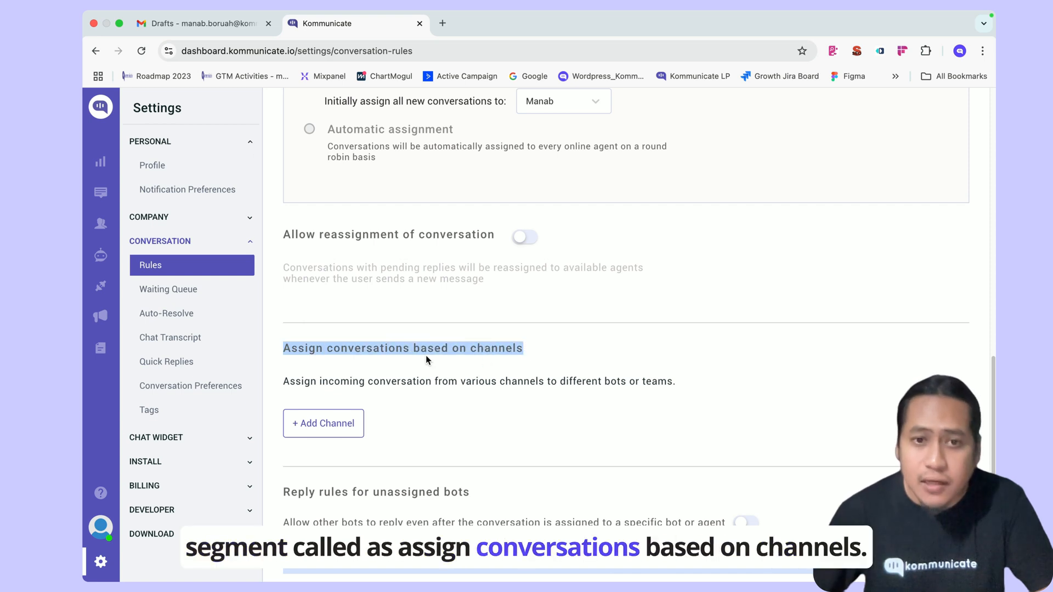
scroll(564, 360, "down", 1)
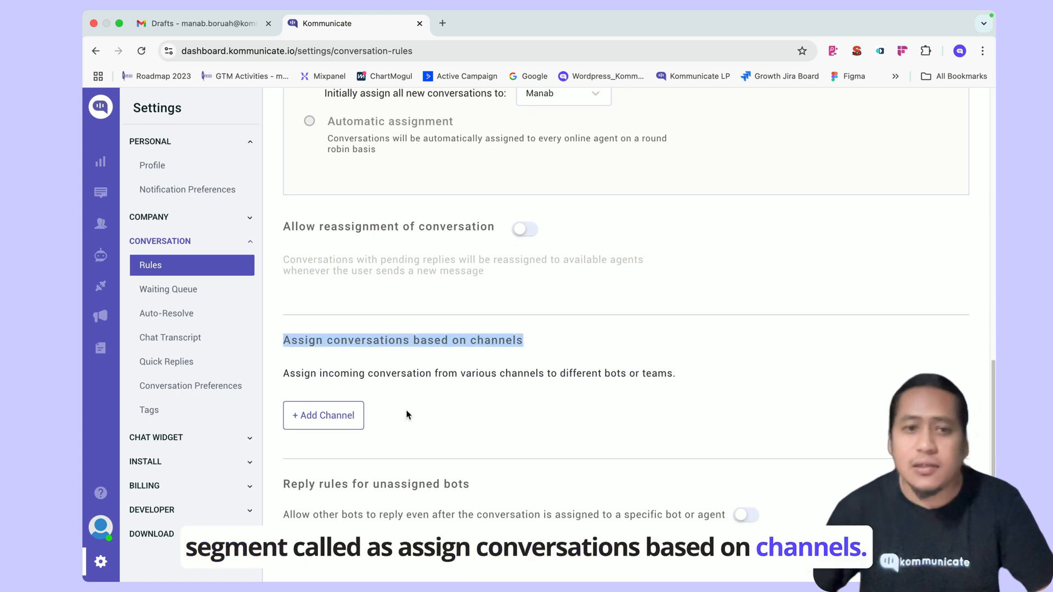
- Add a Mailbox channel rule assigning those conversations to Email AI Bot
left_click(318, 427)
left_click(329, 443)
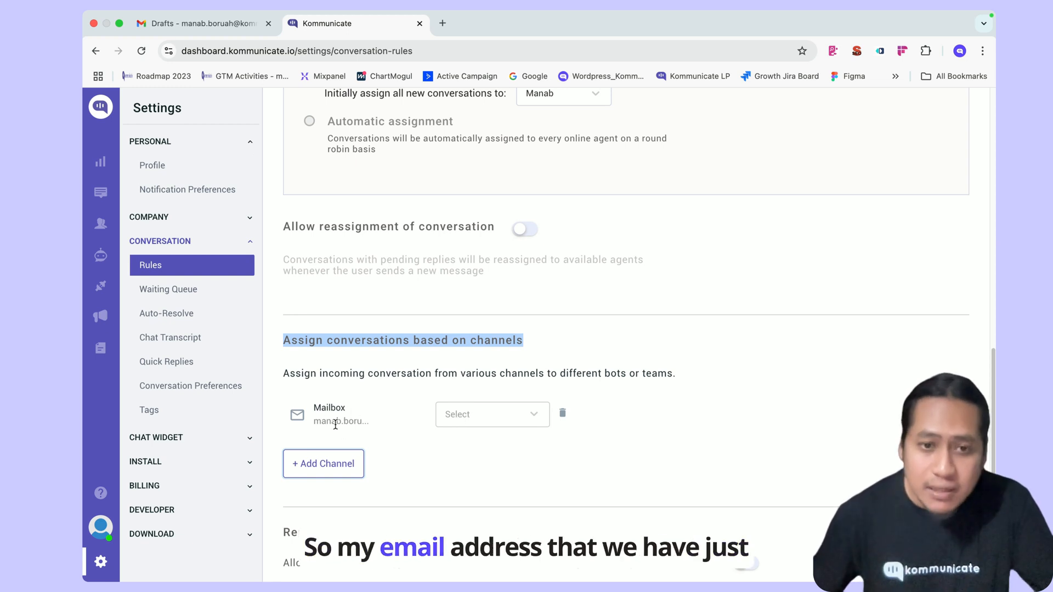
left_click(483, 417)
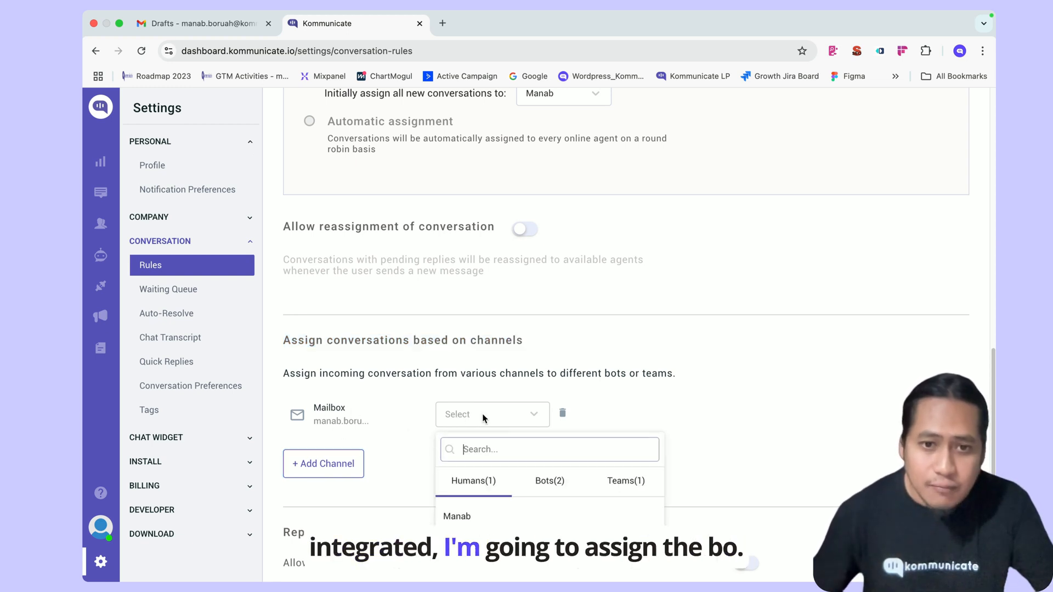
left_click(545, 482)
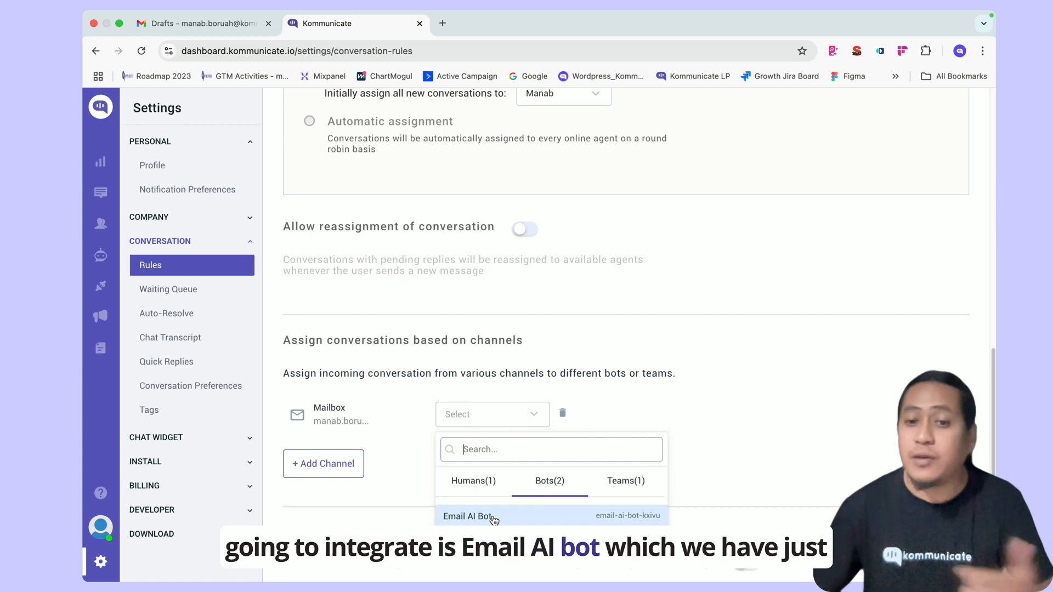
left_click(494, 519)
left_click(550, 492)
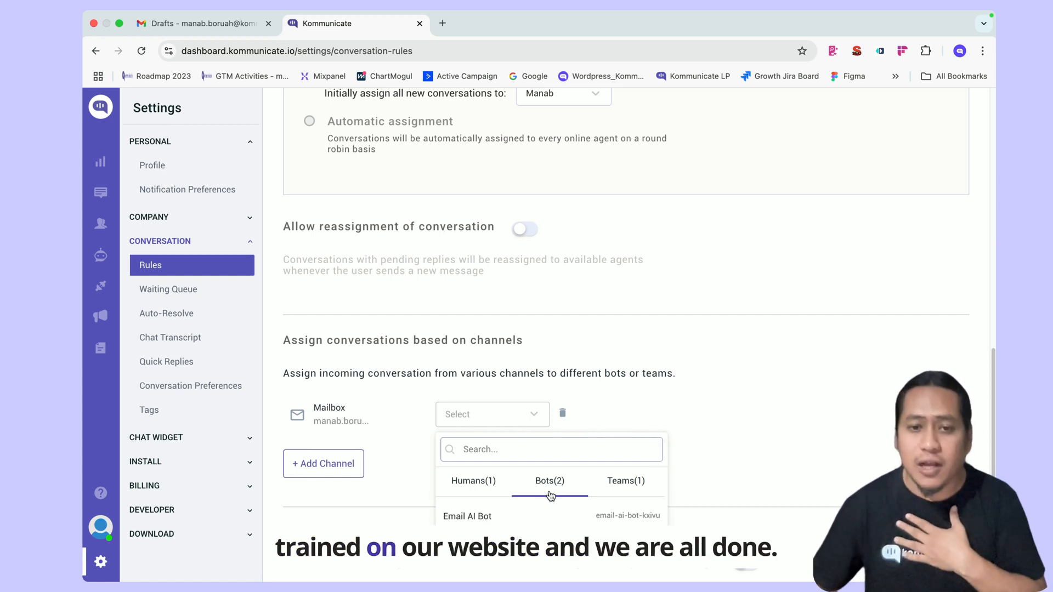
left_click(499, 521)
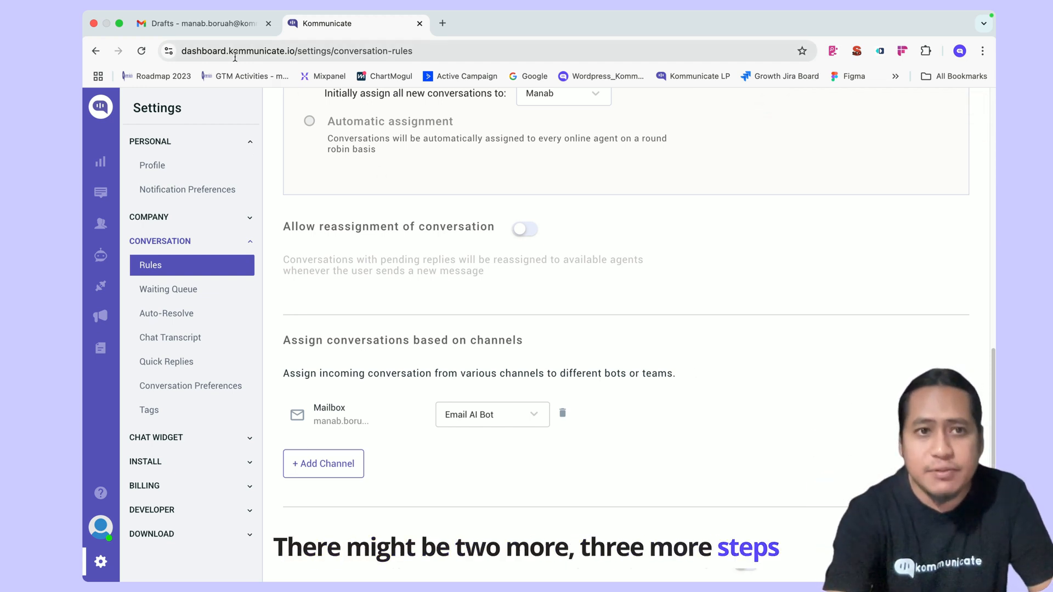
left_click(222, 28)
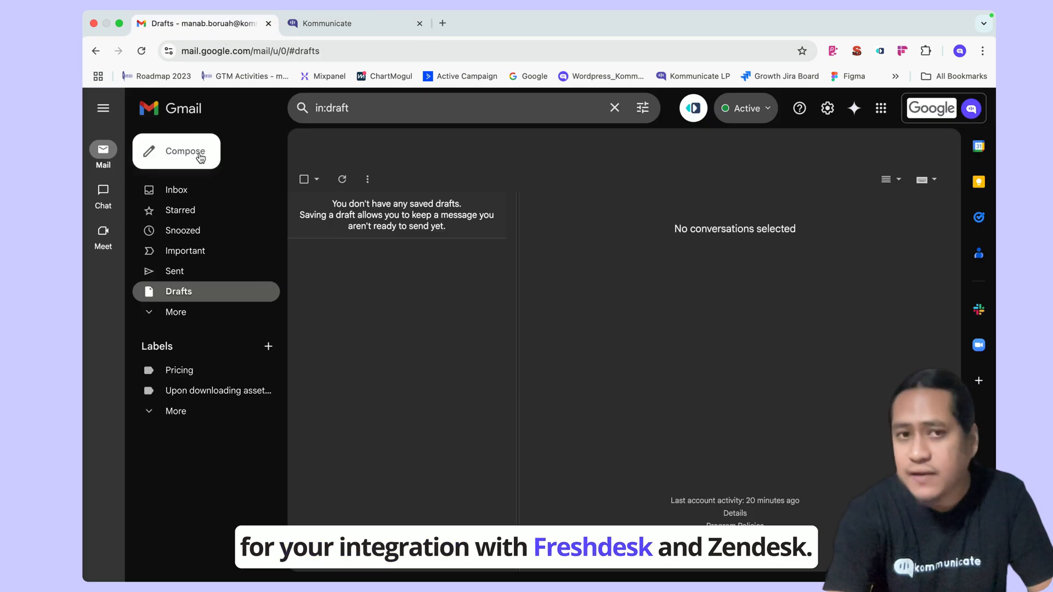
- Copy the test account's address into a new support-account draft, then clear the recipient and close it
left_click(200, 157)
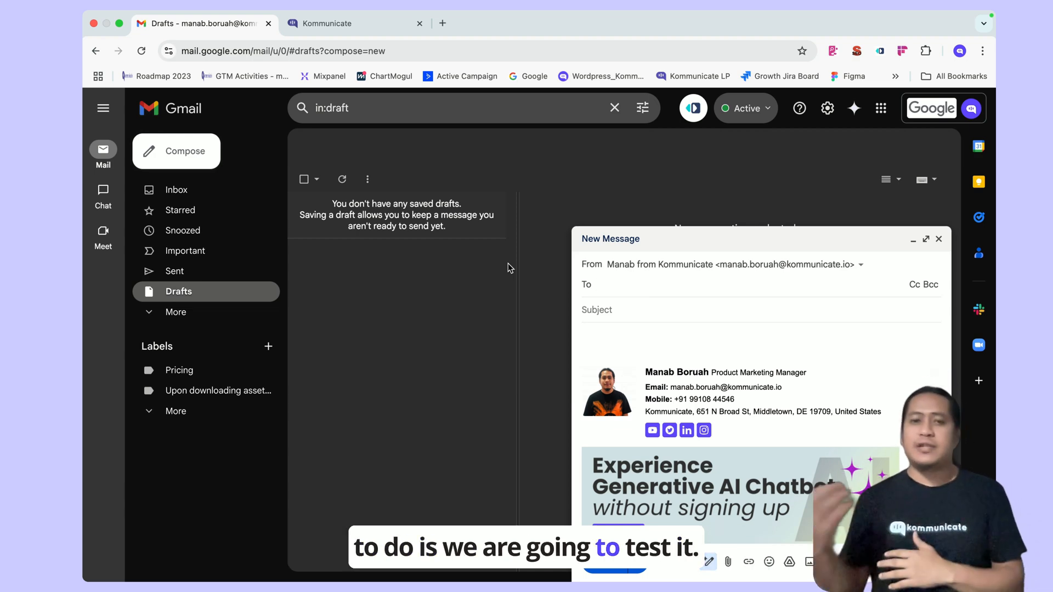
key("ctrl+Right")
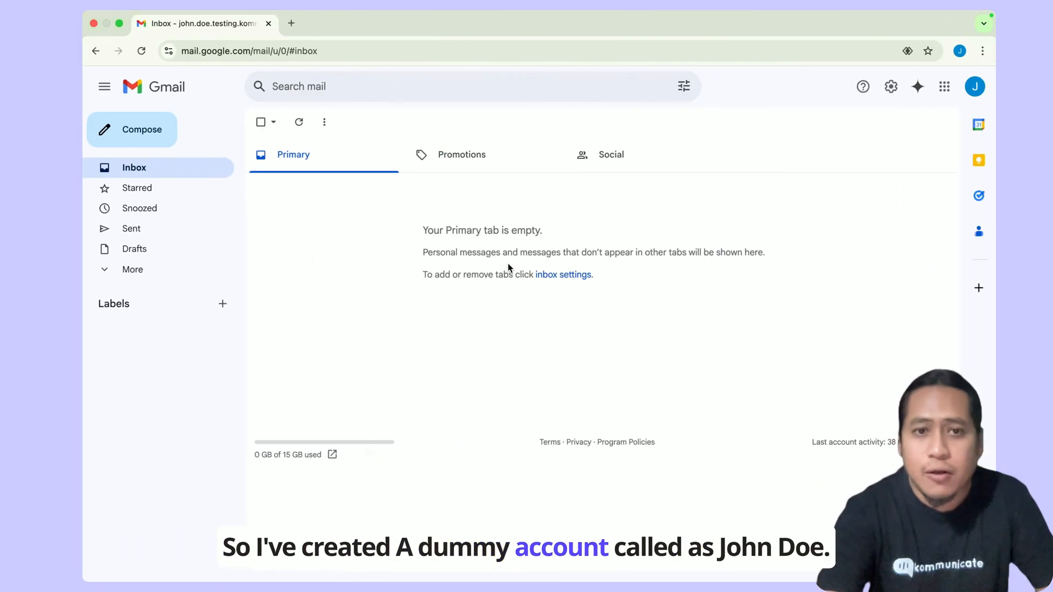
left_click(981, 92)
triple_click(858, 125)
key("super+c")
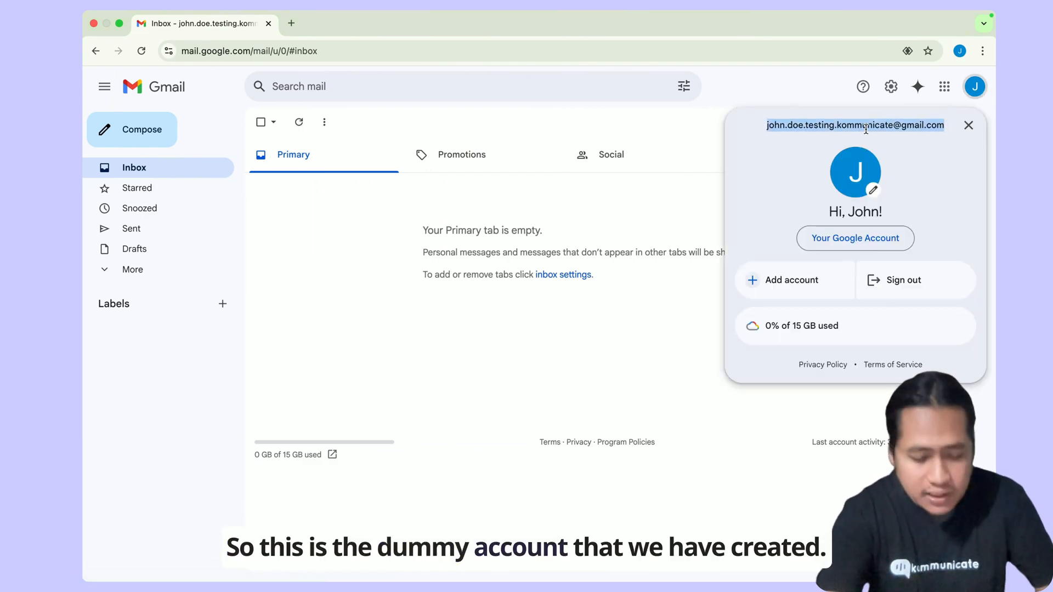
key("ctrl+Left")
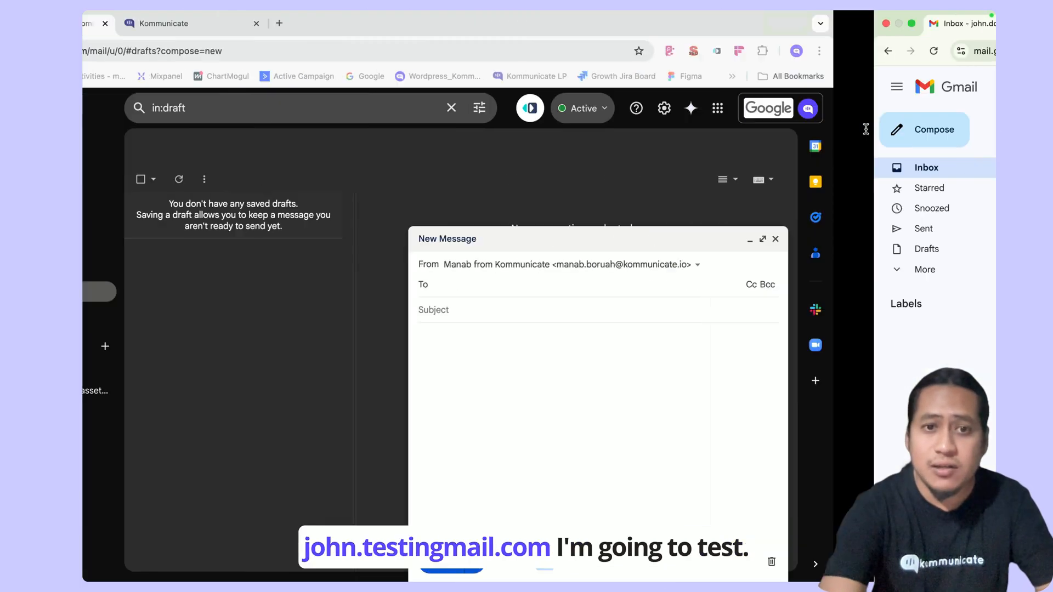
key("super+v")
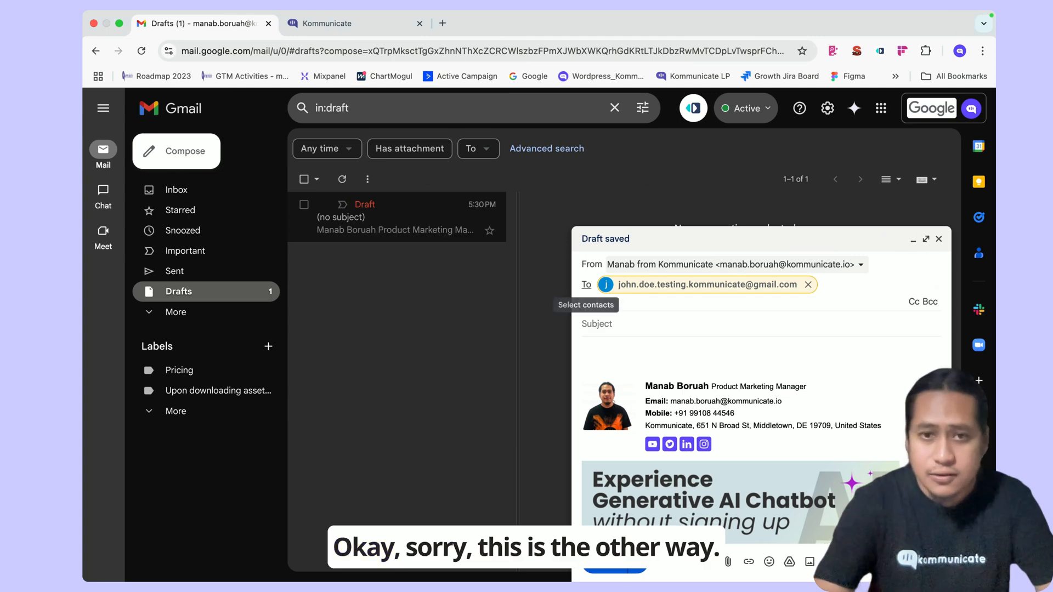
left_click(807, 284)
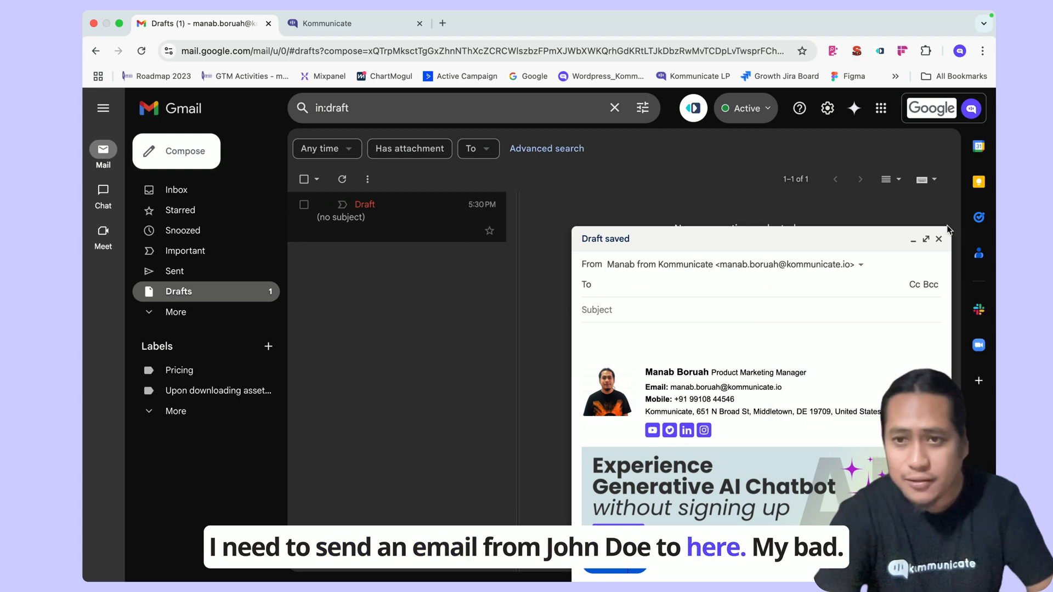
left_click(940, 240)
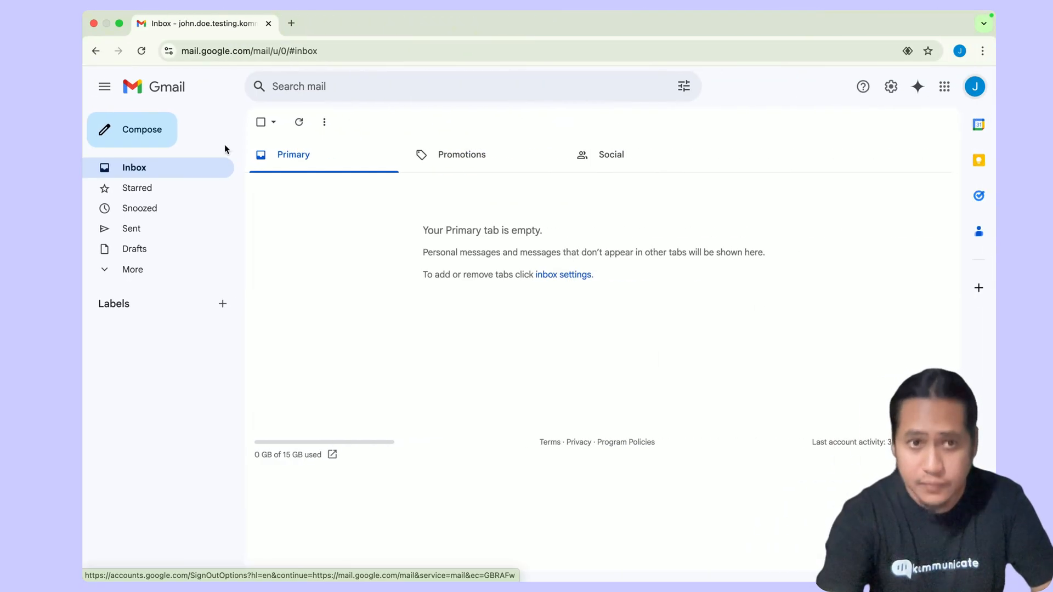
- From the test account, send the support address an email titled 'pricing' asking about Kommunicate's pricing
left_click(128, 136)
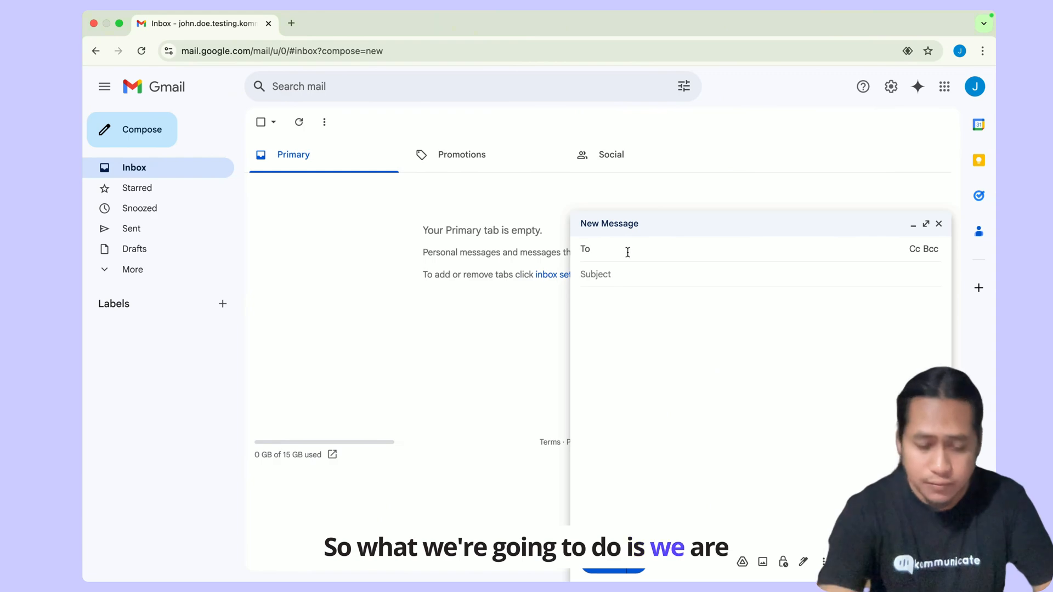
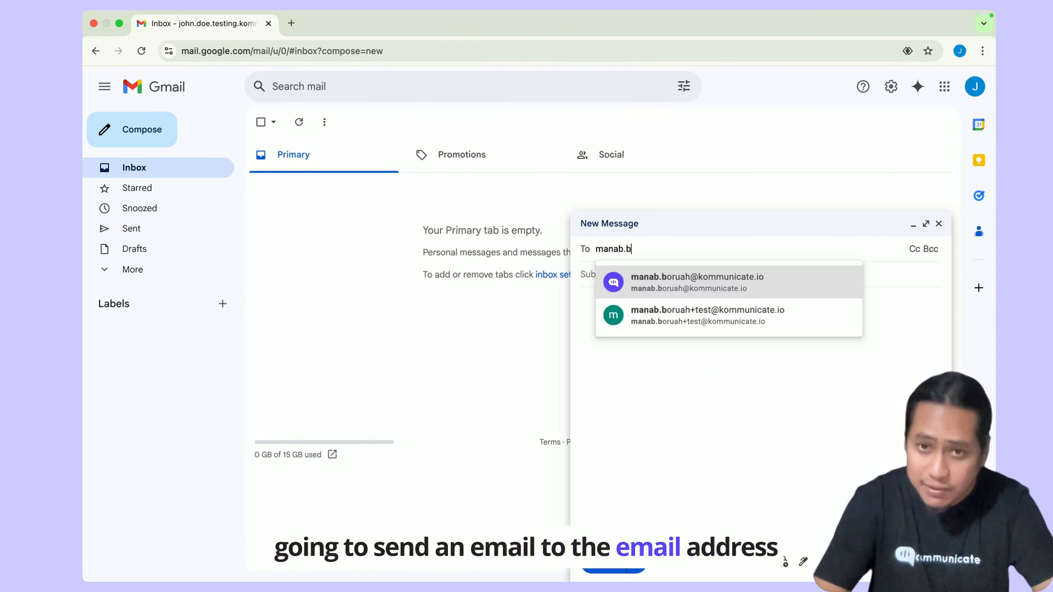
key("Tab")
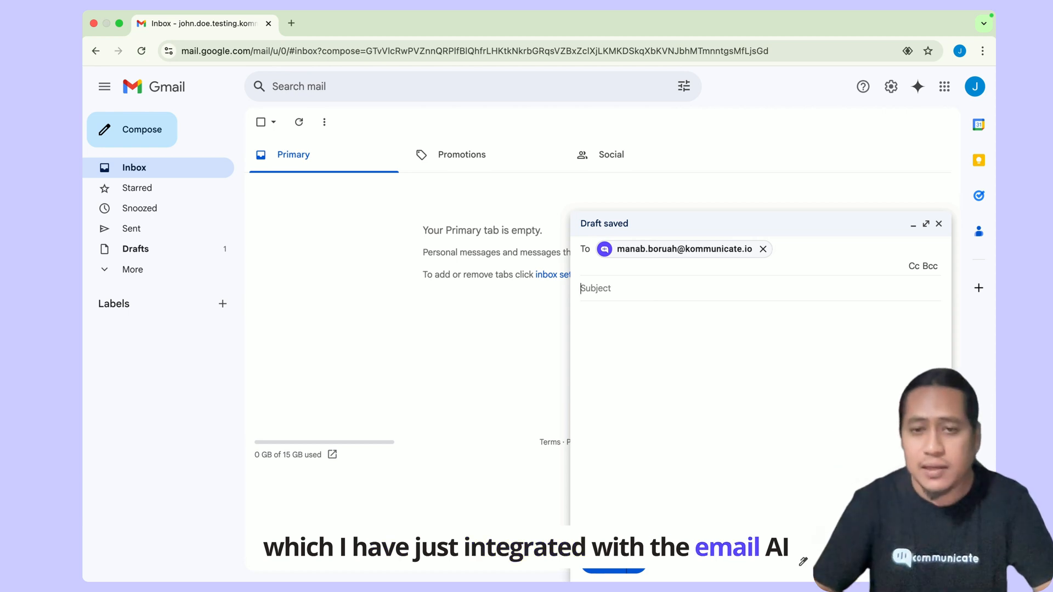
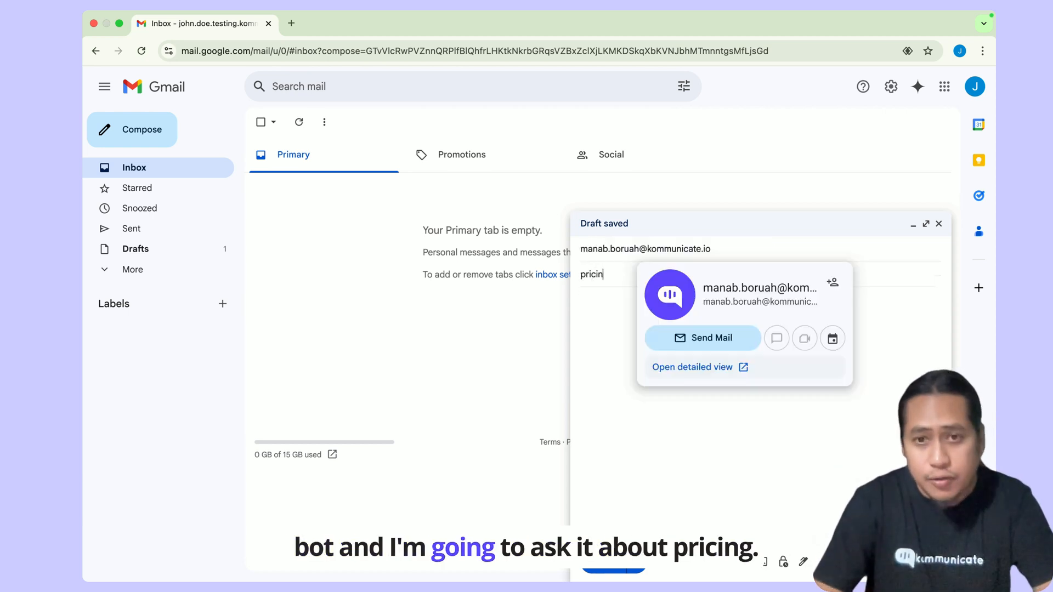
key("Tab")
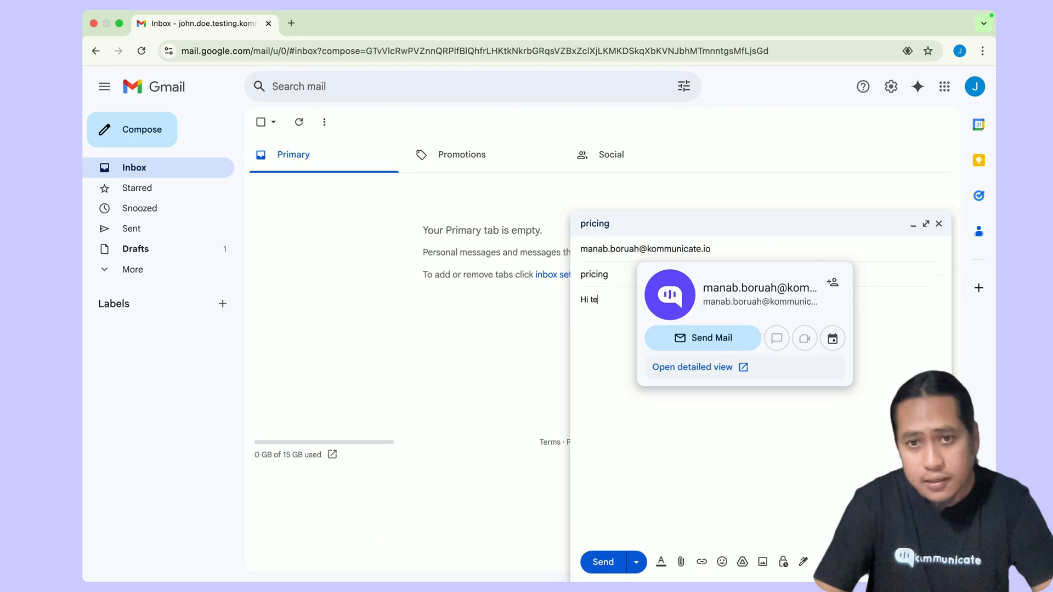
key("Return")
key("Return")
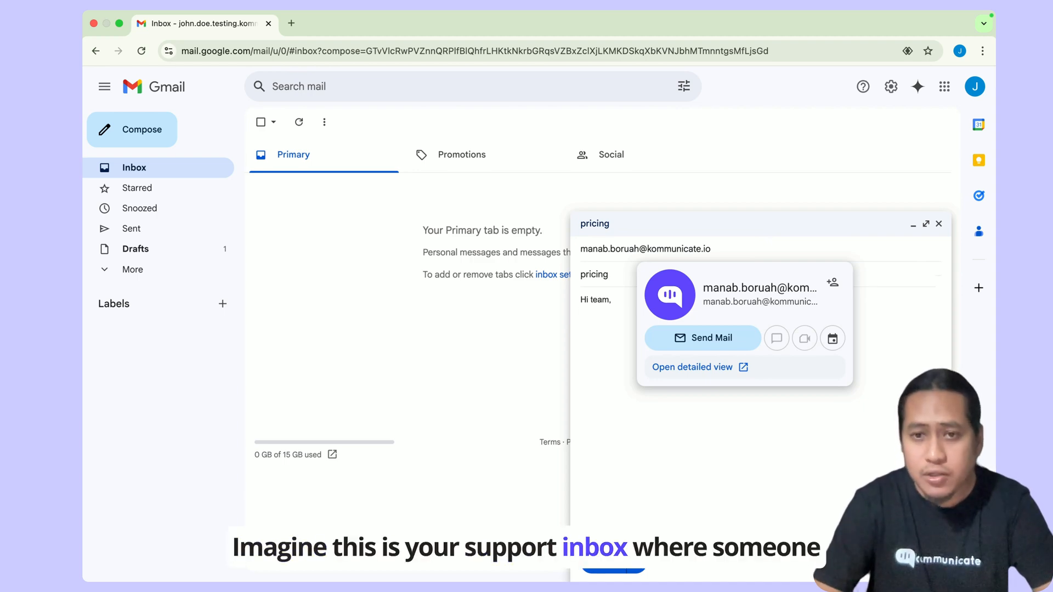
left_click(925, 225)
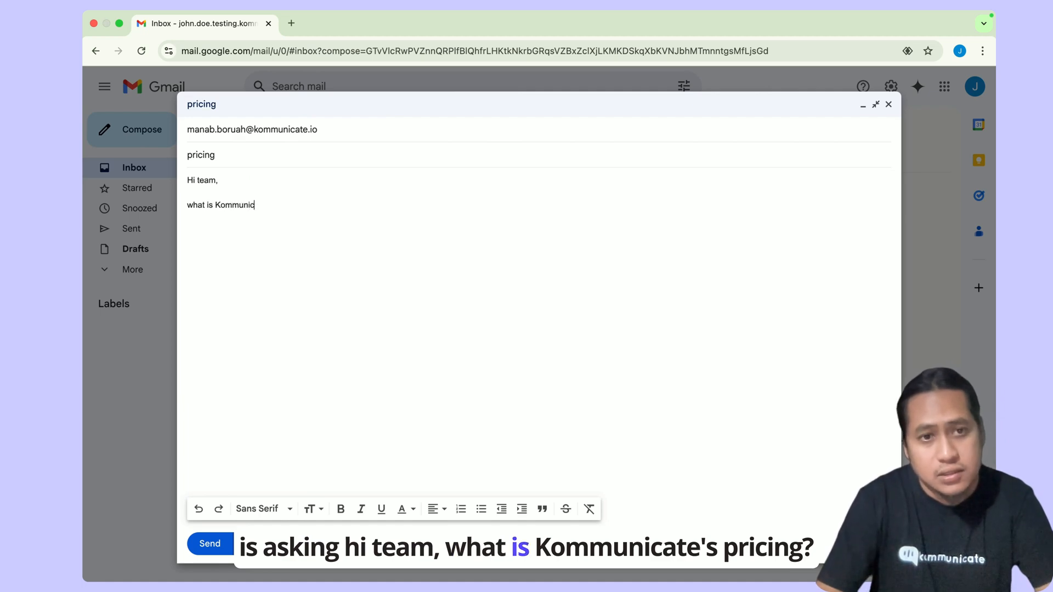
type("'s pricing")
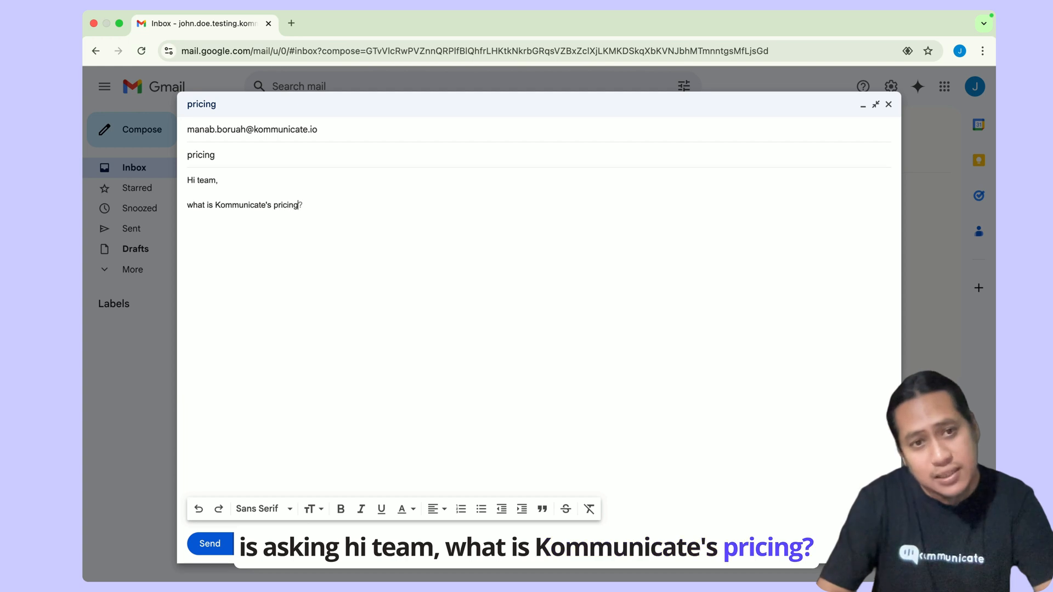
type("?")
key("Return")
key("Return")
type("Best")
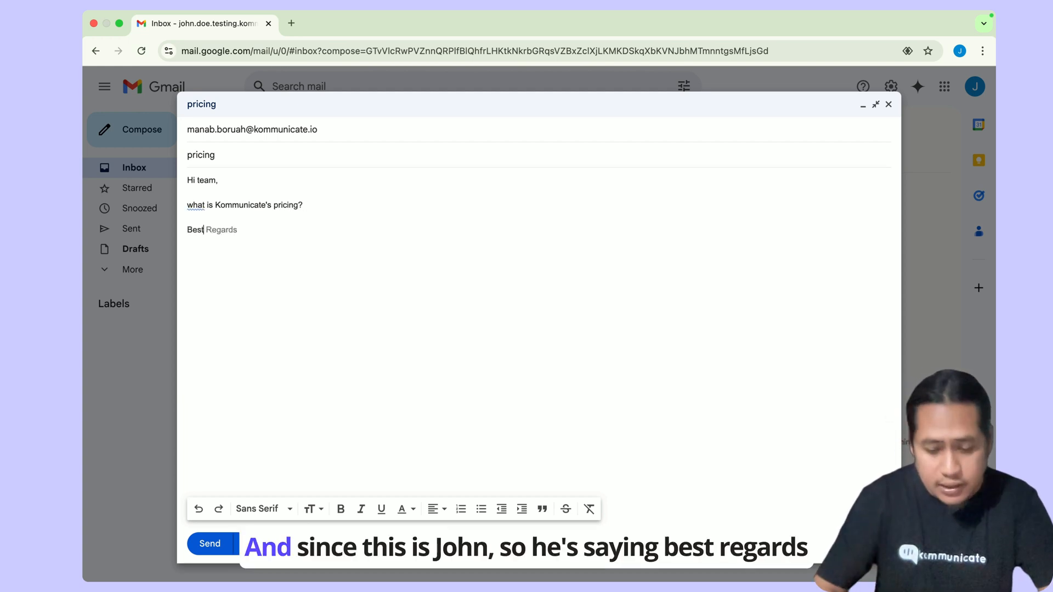
type("John")
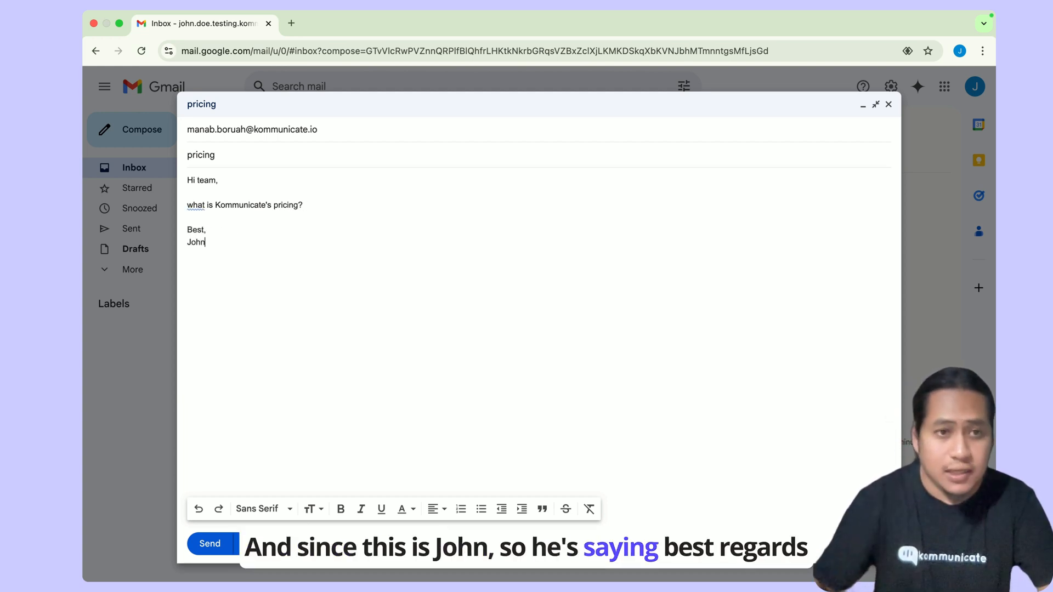
left_click(210, 544)
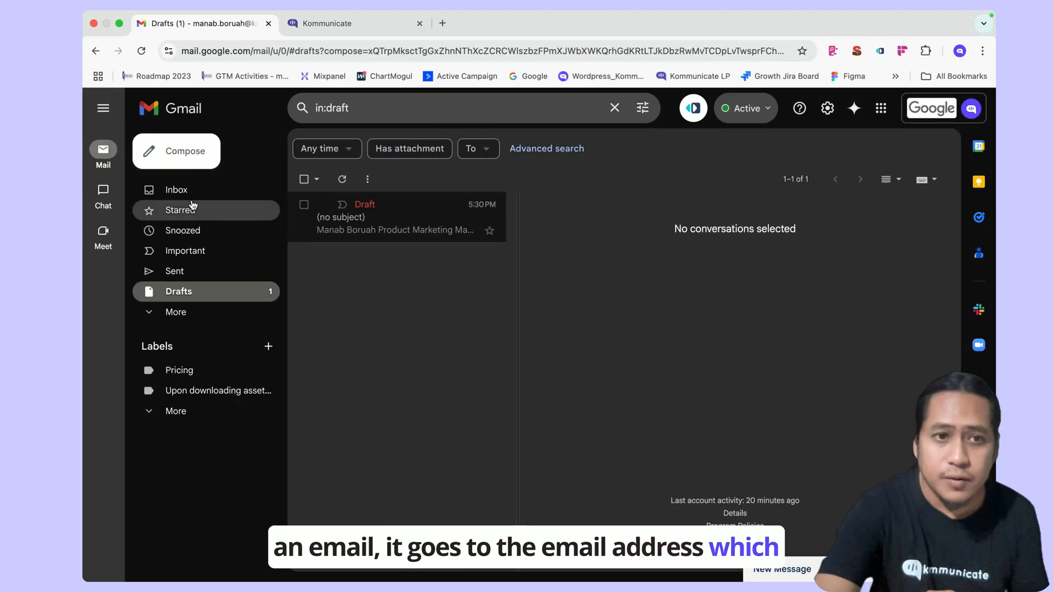
- Open the newly arrived 'pricing' email in the support inbox and highlight the customer's question
left_click(191, 198)
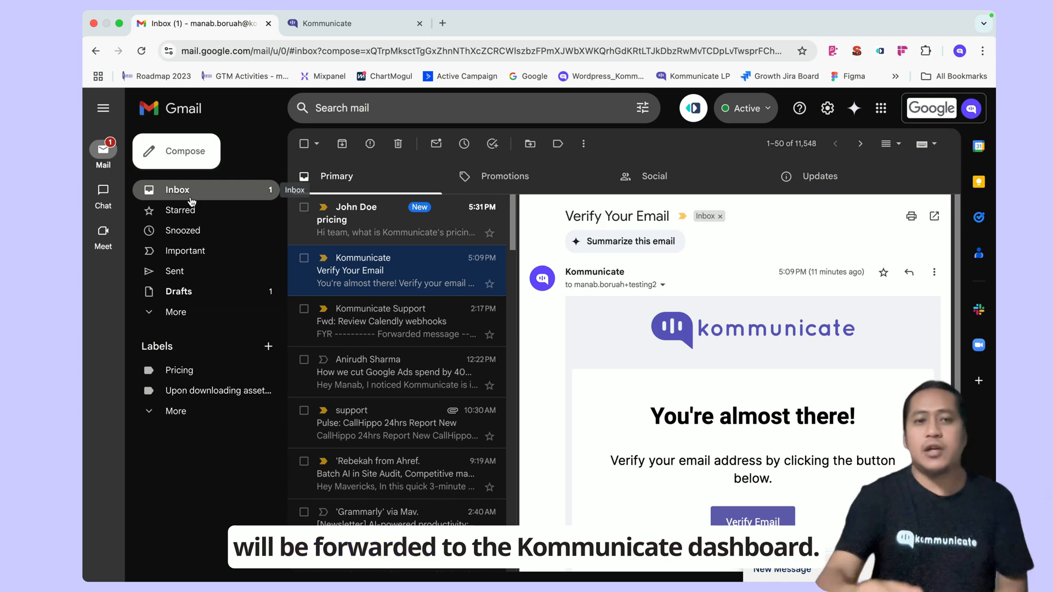
left_click(351, 229)
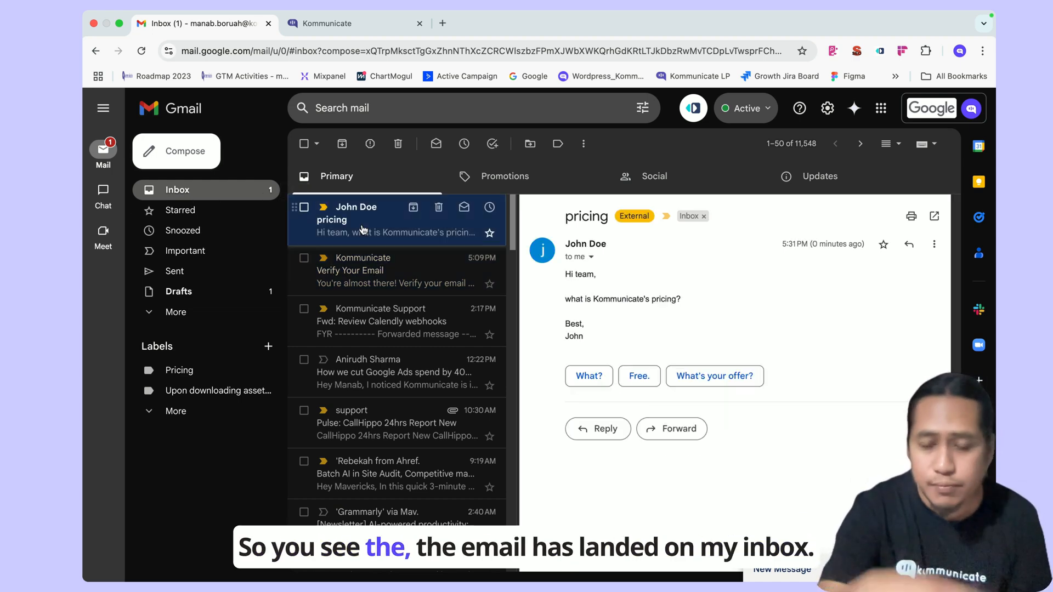
triple_click(587, 298)
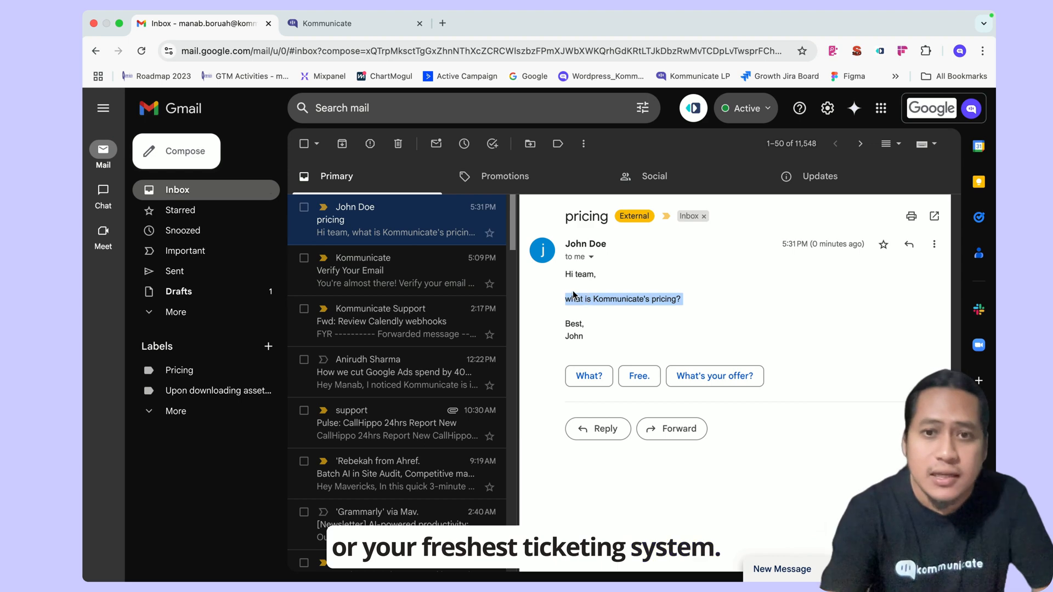
left_click(363, 24)
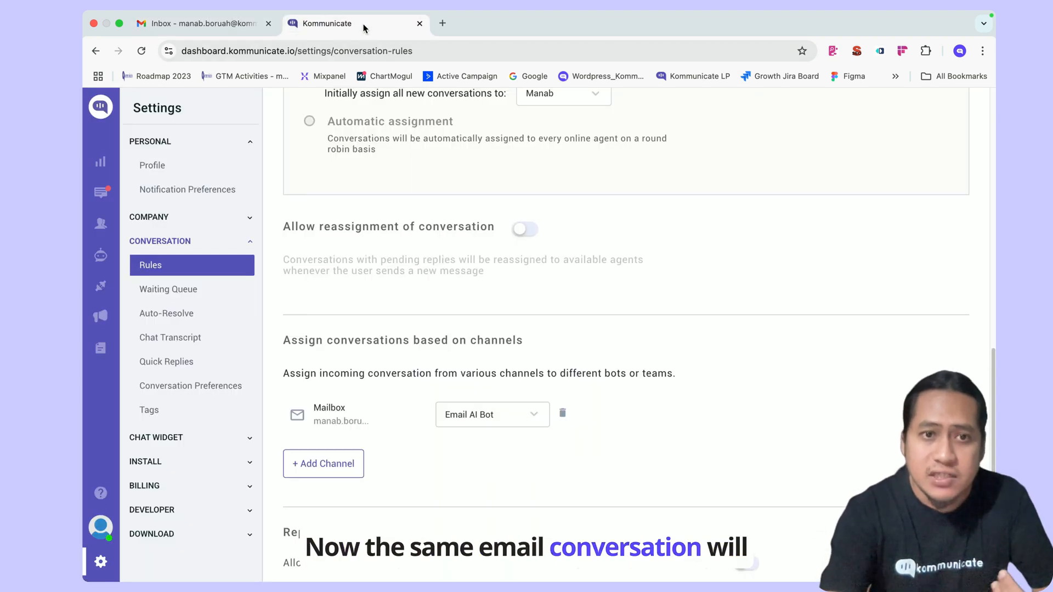
- Review the Email AI Bot's pricing answer in the customer's conversation under All conversations, then return to Gmail
left_click(101, 197)
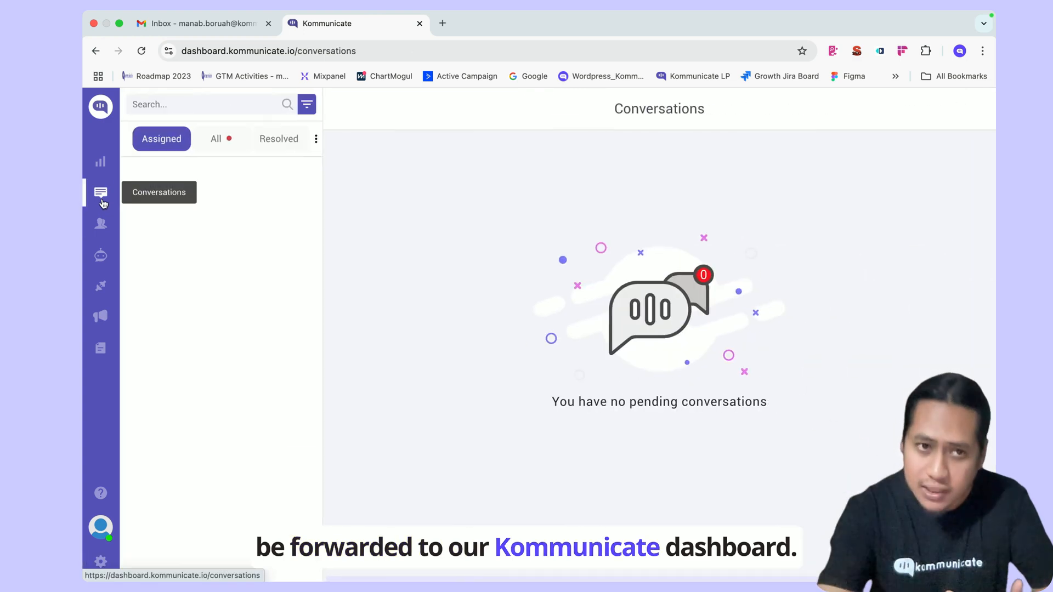
left_click(222, 138)
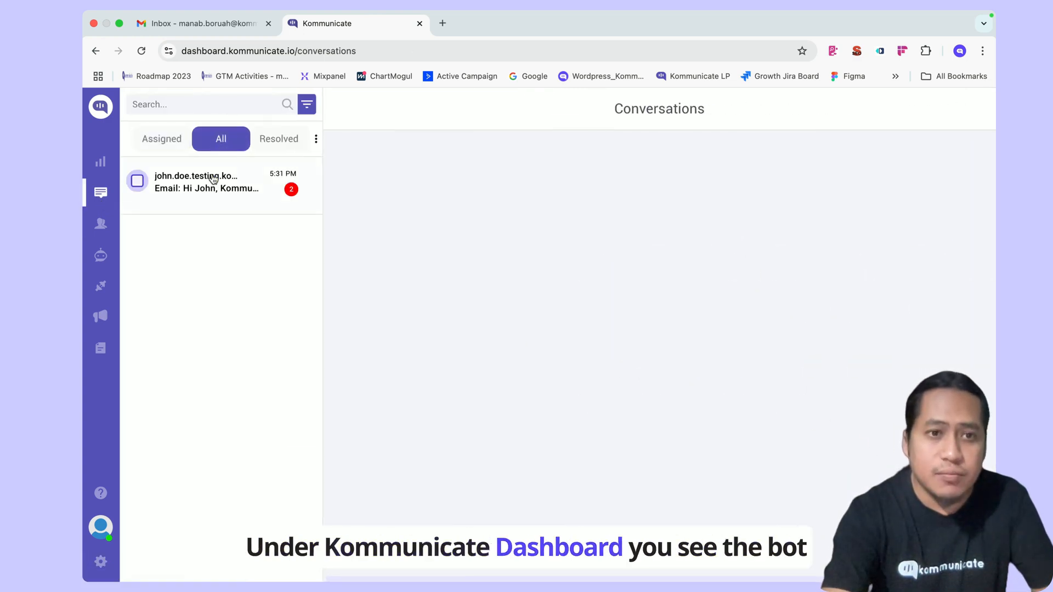
left_click(213, 198)
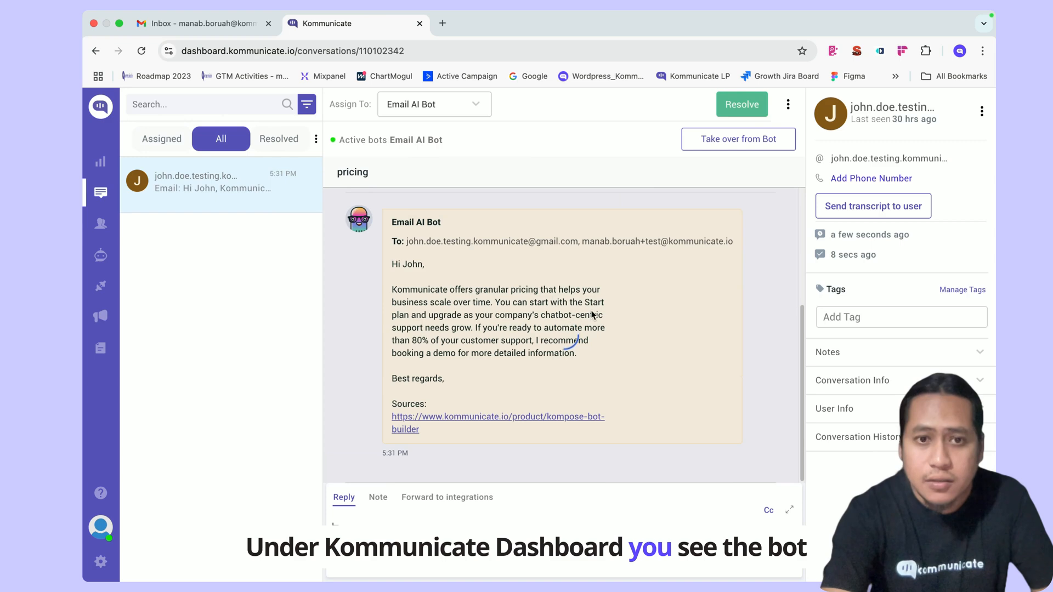
scroll(435, 219, "up", 2)
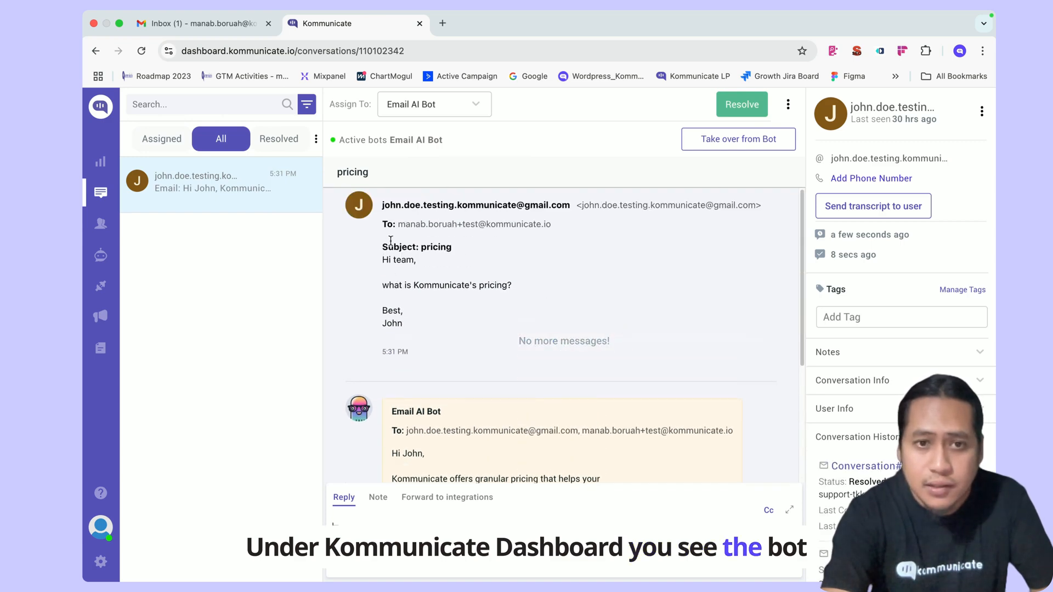
left_click_drag(400, 254, 419, 307)
left_click(449, 332)
scroll(448, 331, "down", 3)
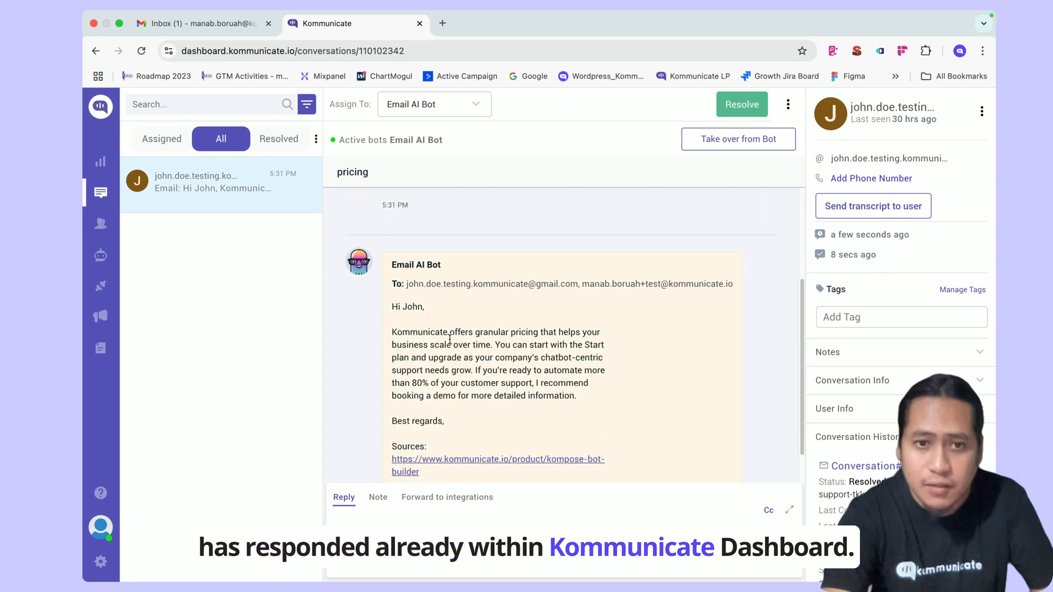
key("ctrl+Right")
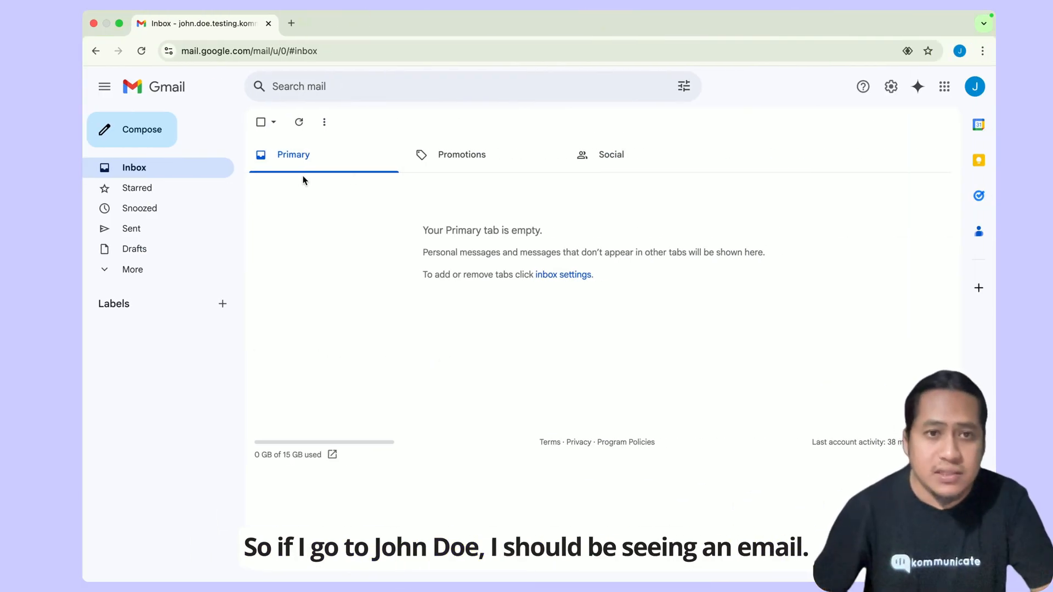
- Open the pricing thread in Gmail and read the bot's answer and its Sources line
left_click(138, 270)
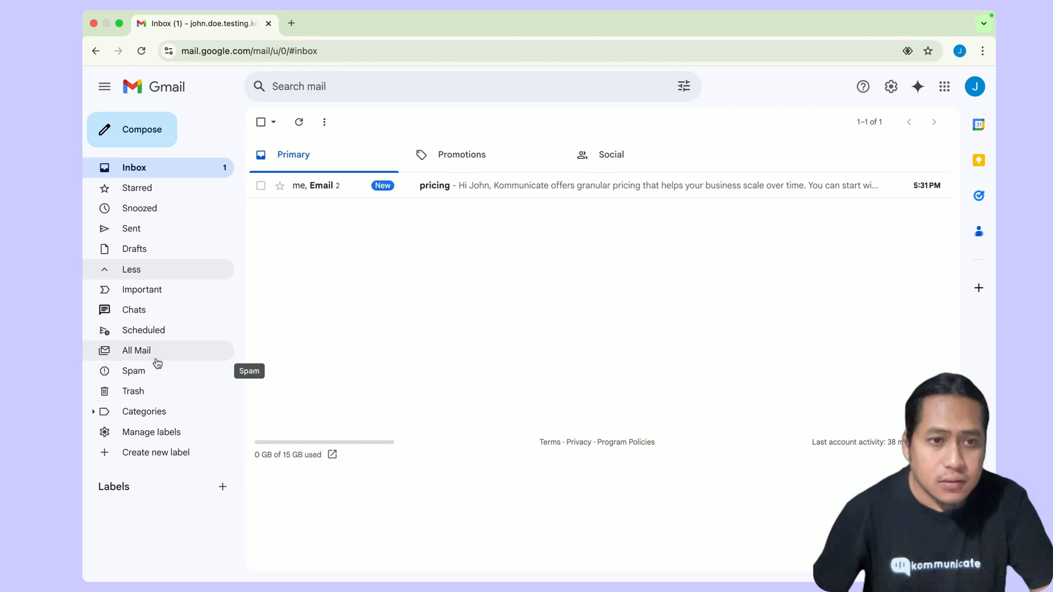
left_click(514, 192)
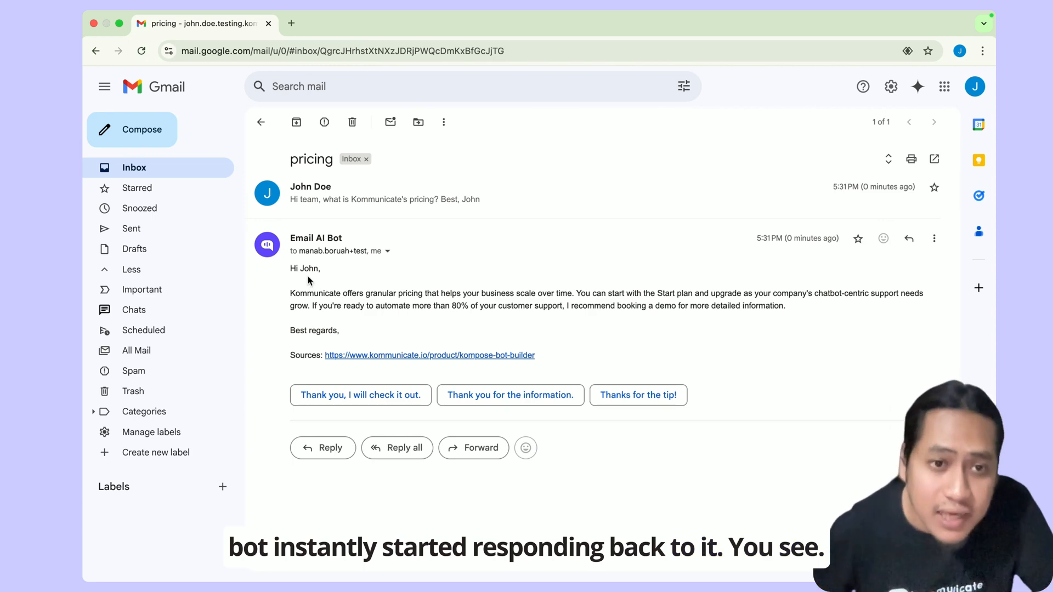
left_click_drag(307, 293, 456, 301)
left_click_drag(282, 353, 577, 353)
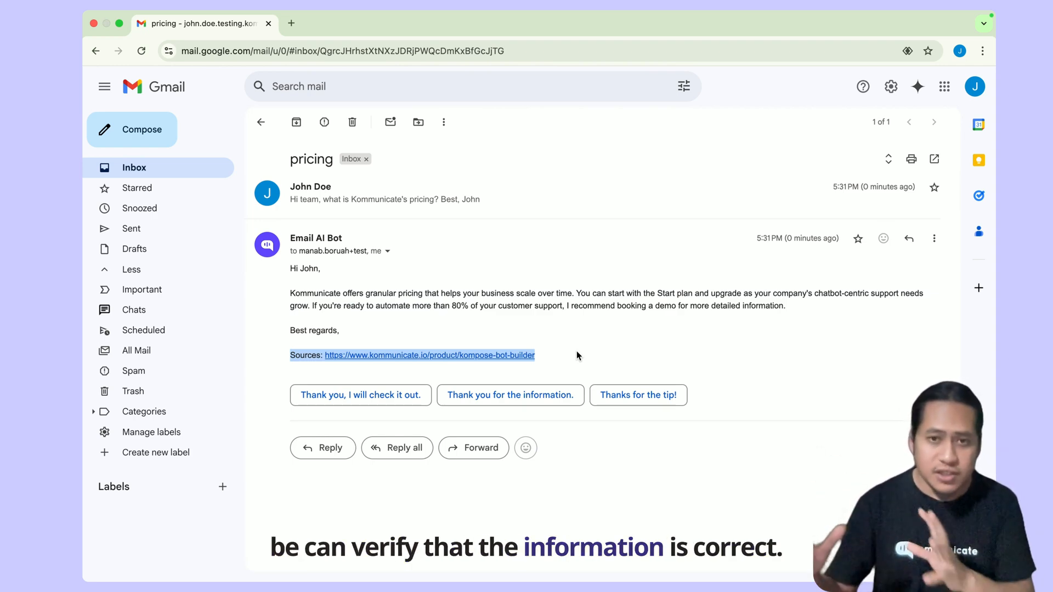
left_click(577, 354)
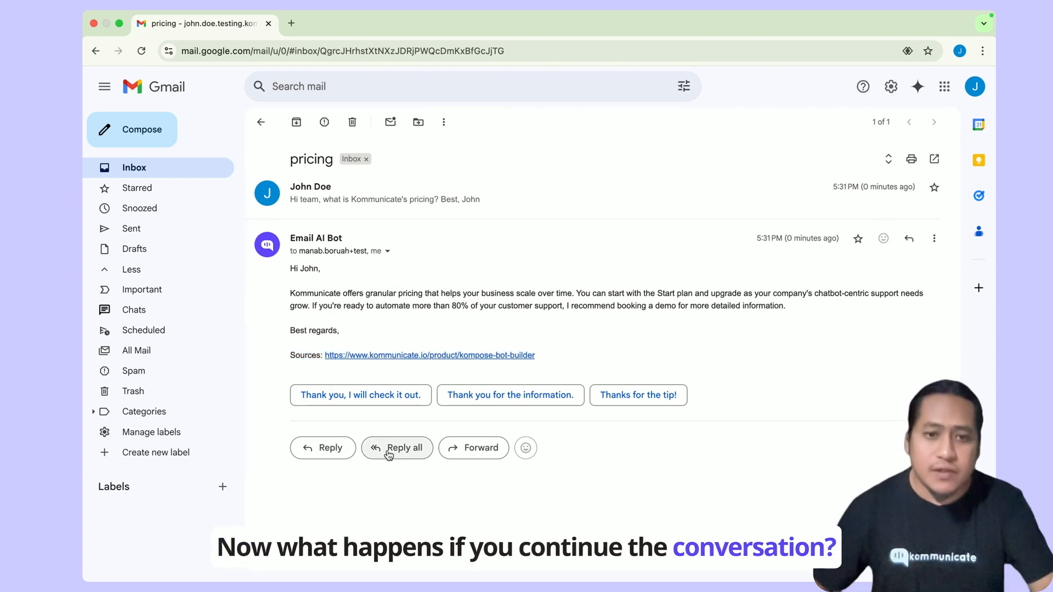
- Reply all thanking the bot, ask whether Kommunicate has iOS SDK integration, sign off 'Best,' with the sender's name, and send
left_click(388, 450)
type("H")
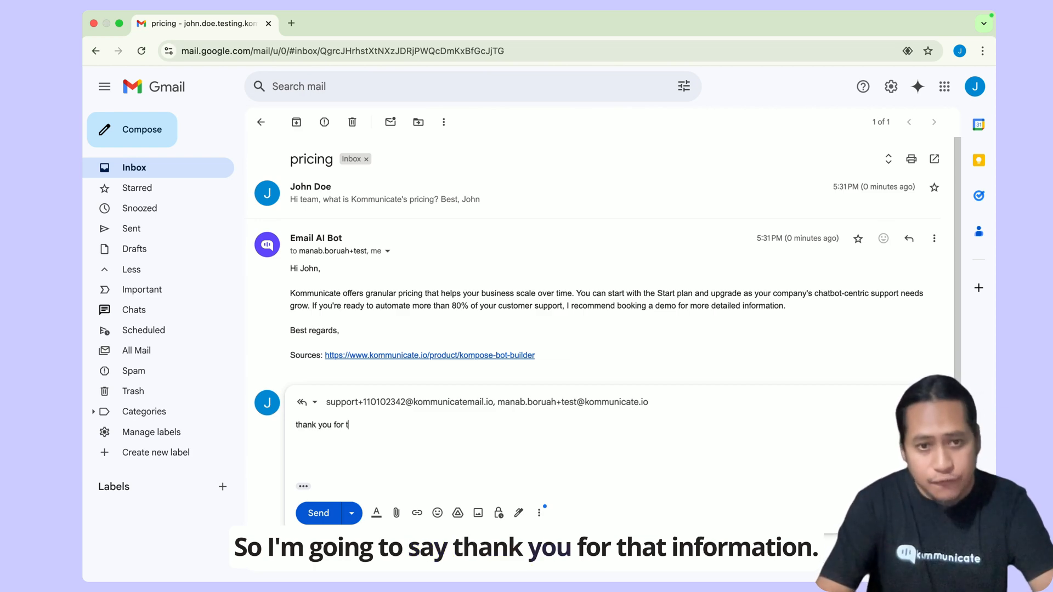
type("ank you for that information.")
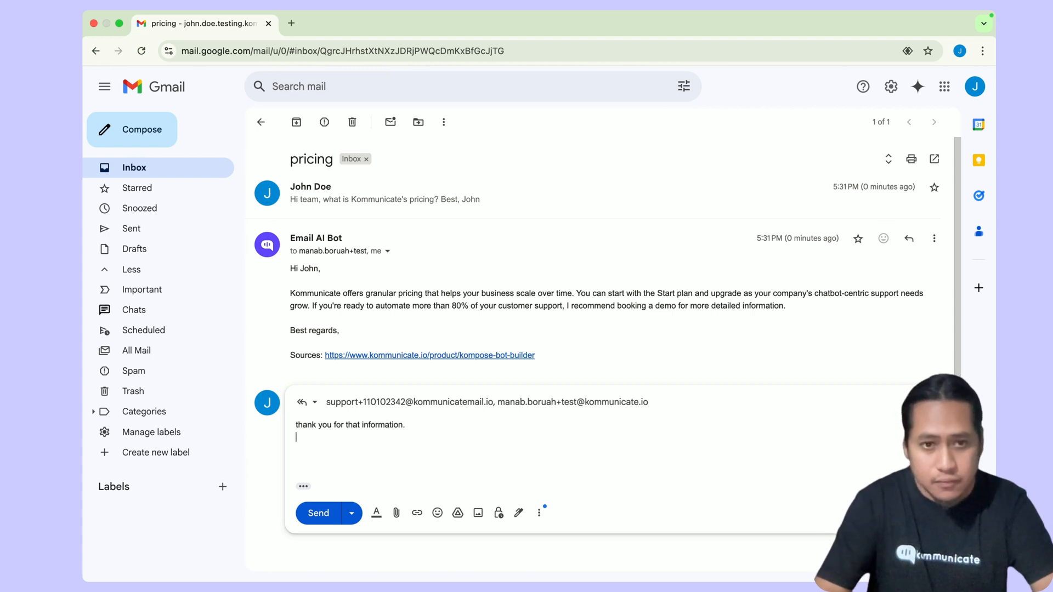
type("es Komm")
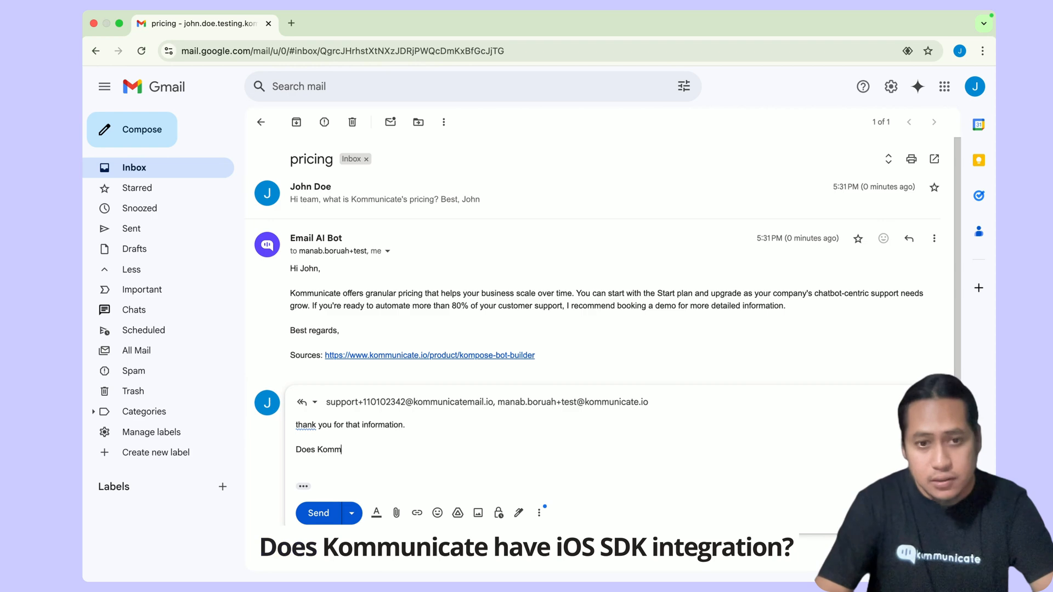
type("unicate have")
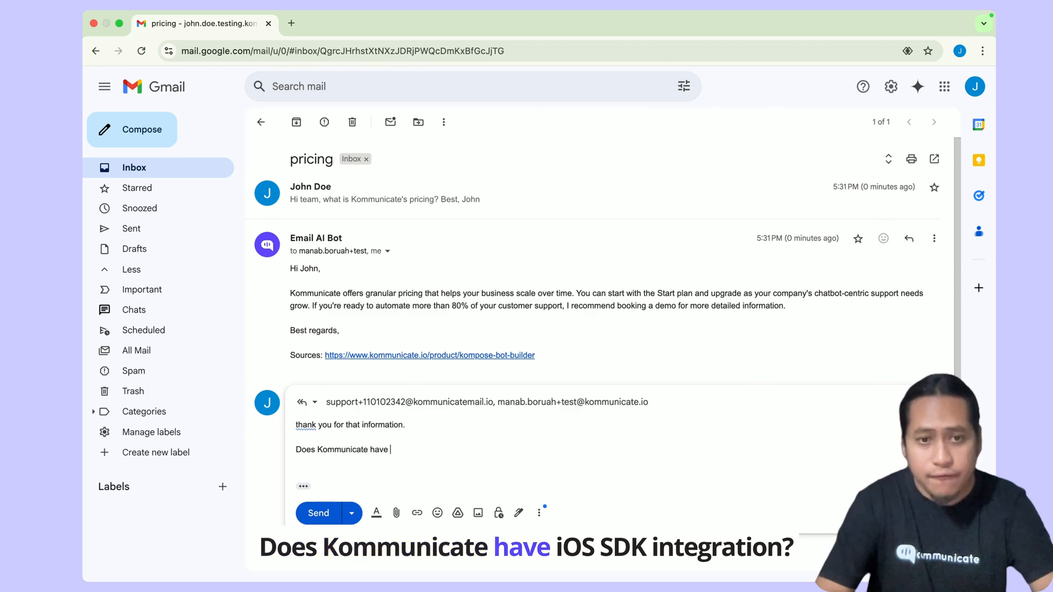
type(" ios sdk integation?")
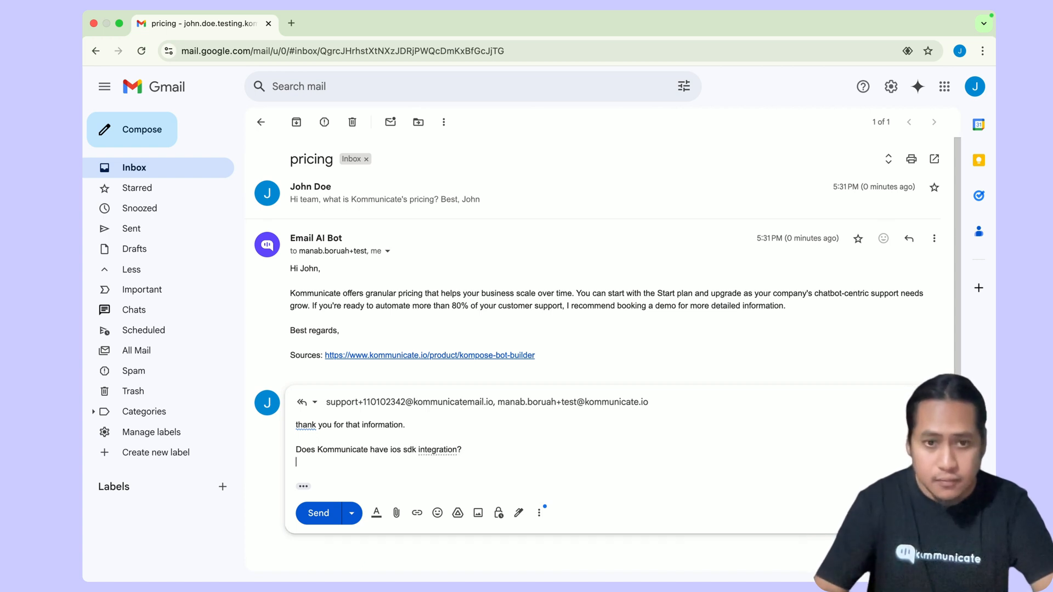
key("Return")
type("Best,")
key("Return")
type("John")
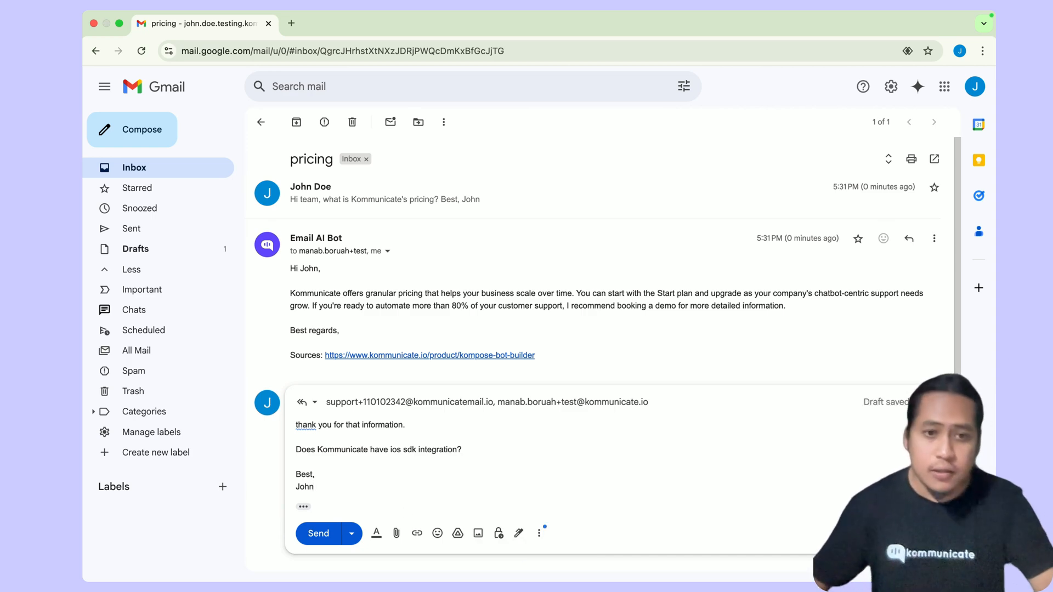
left_click(317, 533)
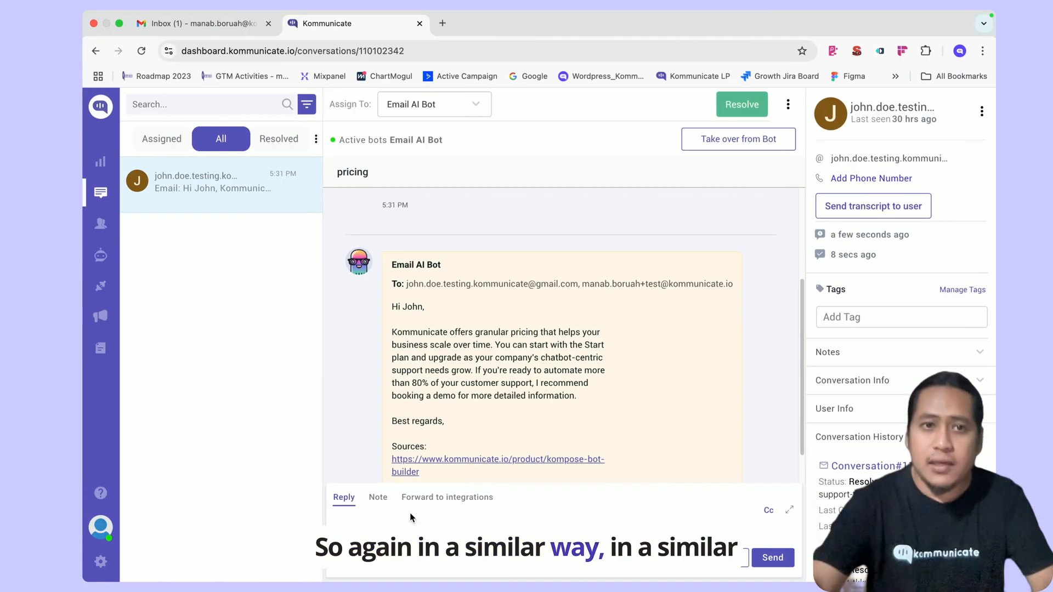
- In the support inbox, open the bot's and the customer's 'Re: pricing' emails to check the iOS SDK question arrived
left_click(244, 27)
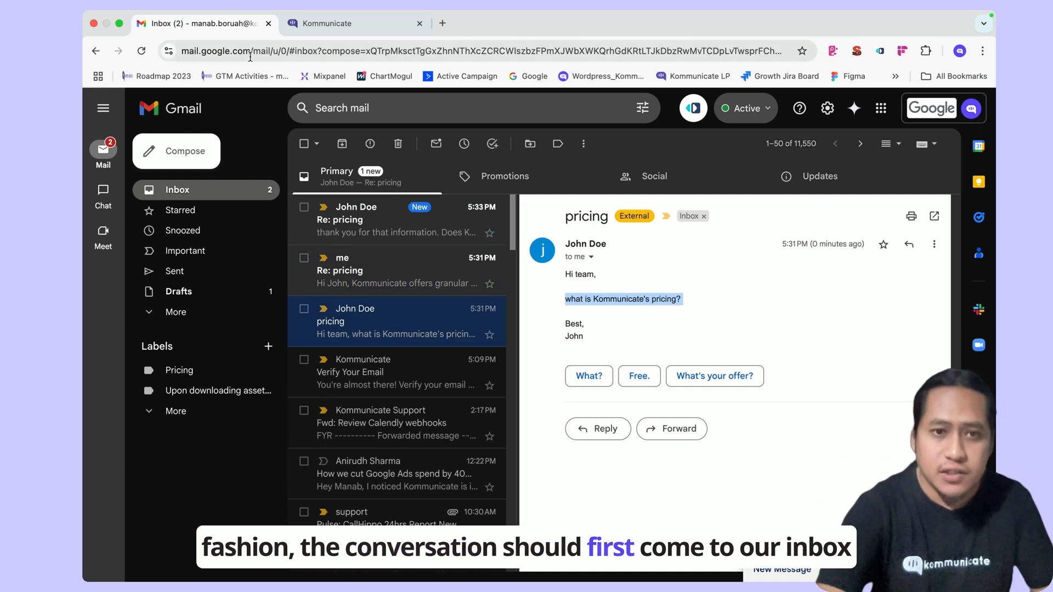
left_click(376, 268)
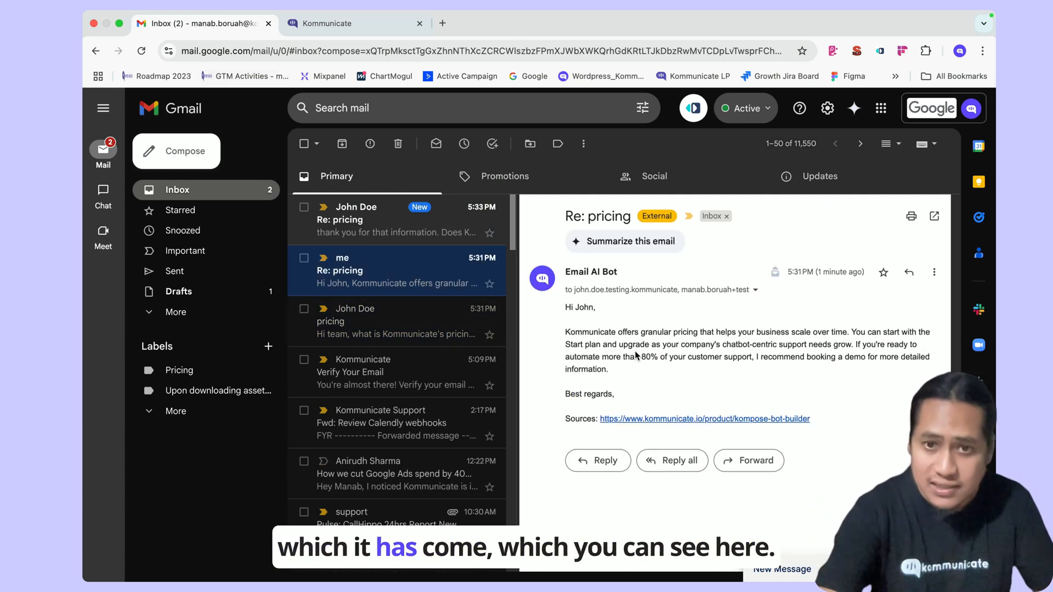
left_click(420, 236)
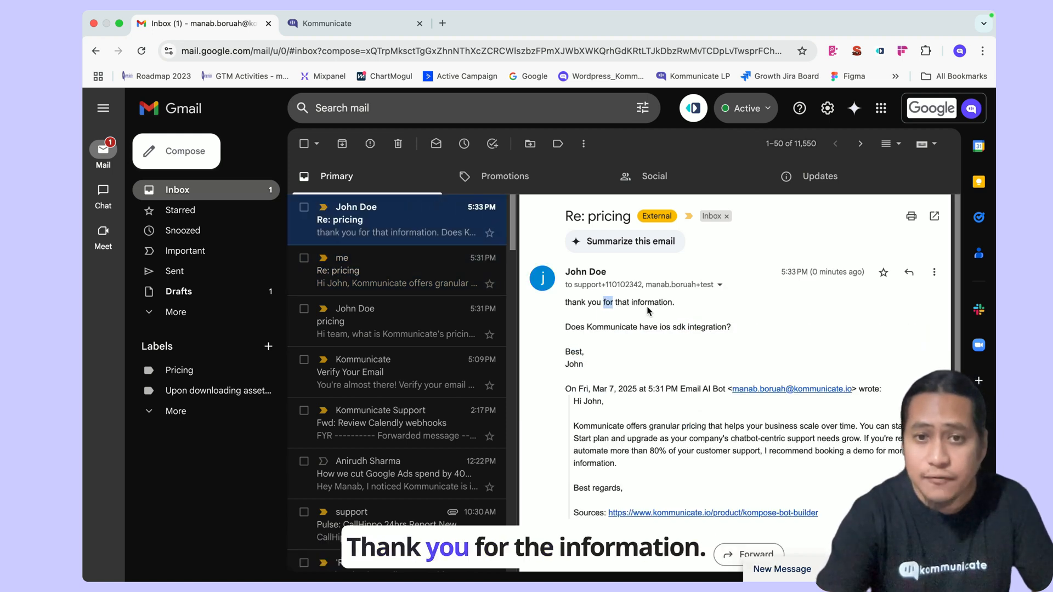
triple_click(597, 327)
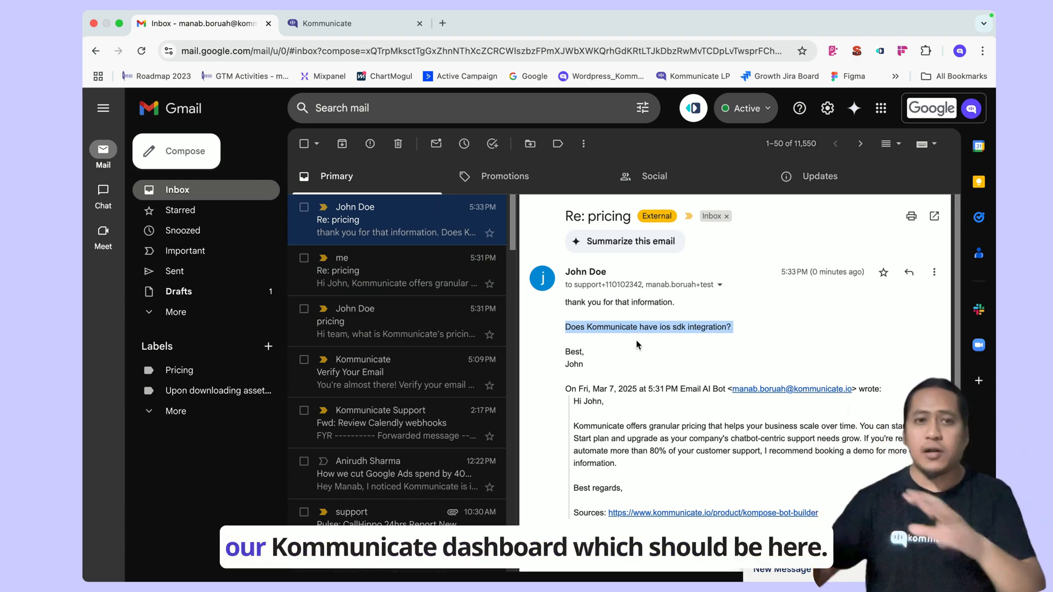
left_click(324, 23)
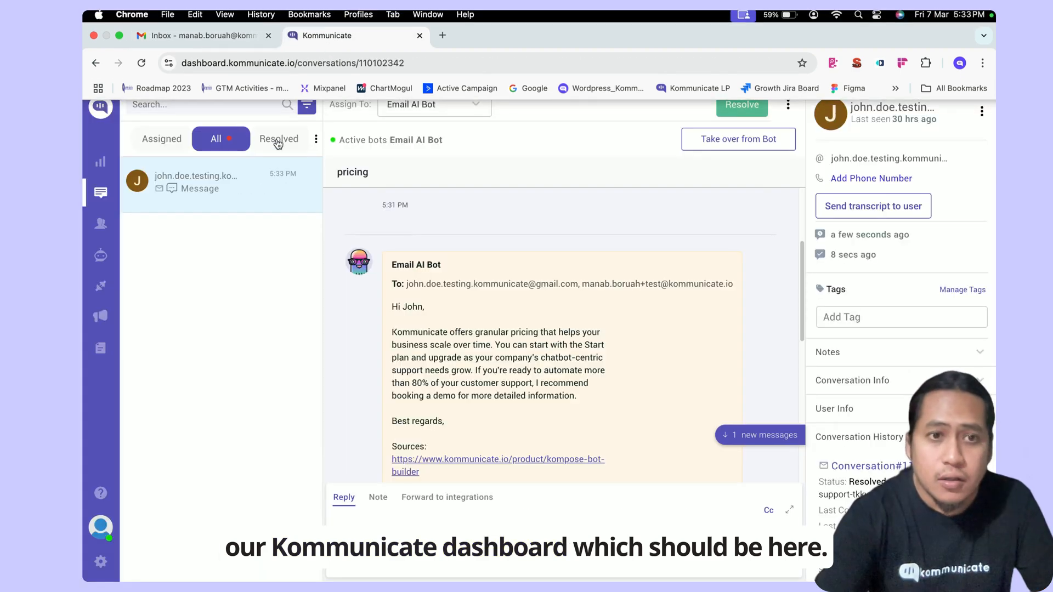
- Locate the customer's iOS SDK question and the Email AI Bot's reply confirming iOS SDK integration
left_click(759, 435)
scroll(537, 357, "up", 2)
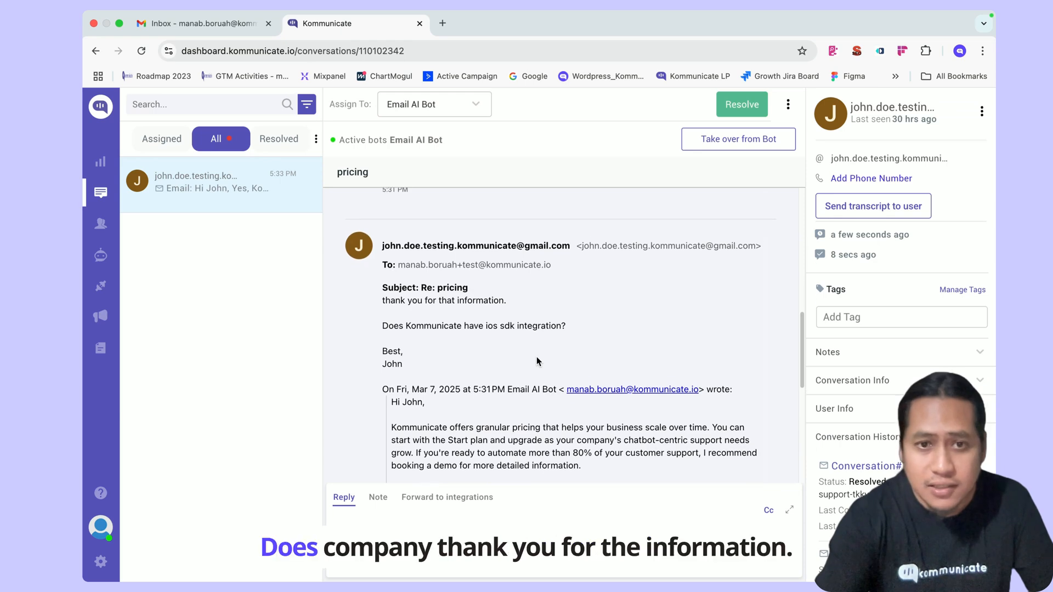
left_click_drag(416, 327, 538, 338)
scroll(538, 334, "down", 3)
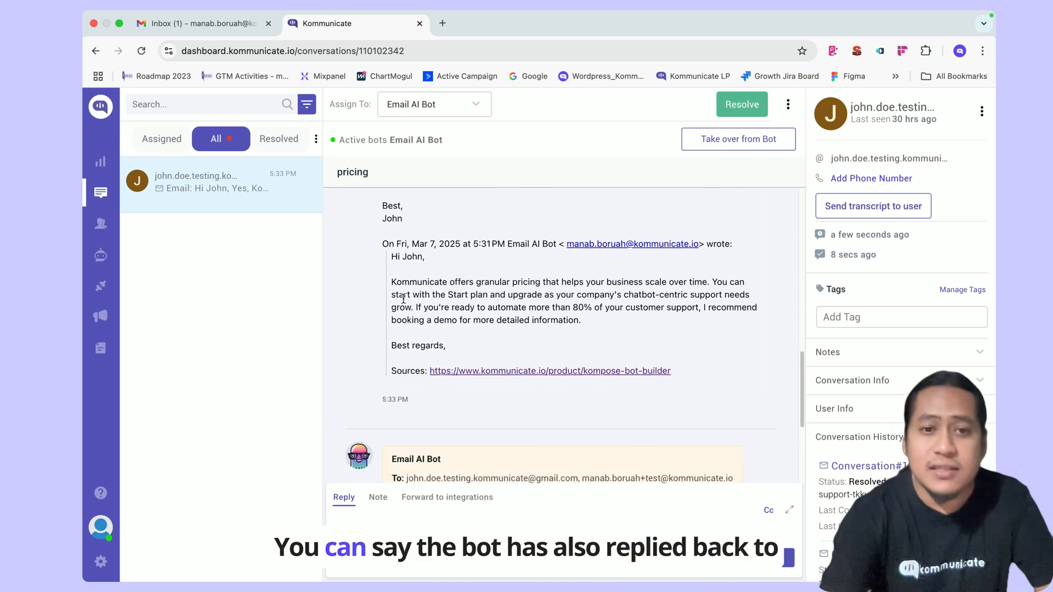
scroll(397, 280, "down", 4)
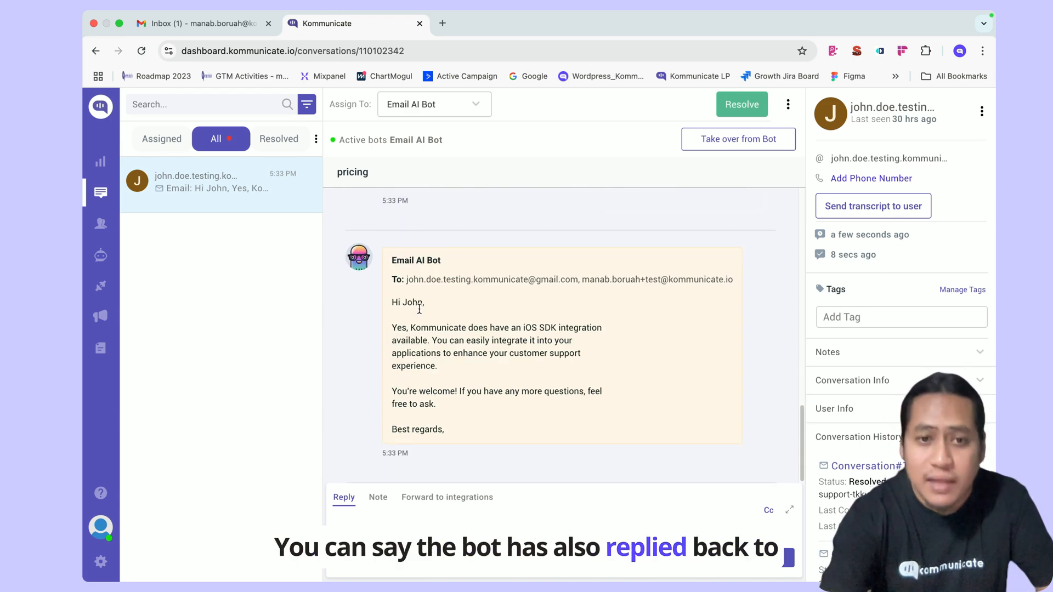
left_click_drag(402, 328, 536, 389)
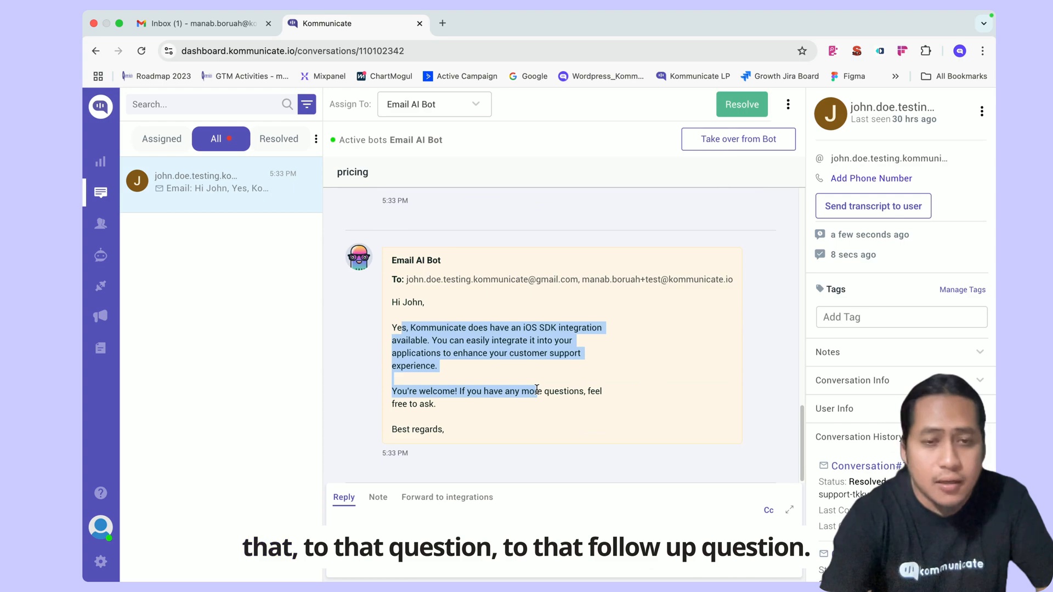
left_click(611, 393)
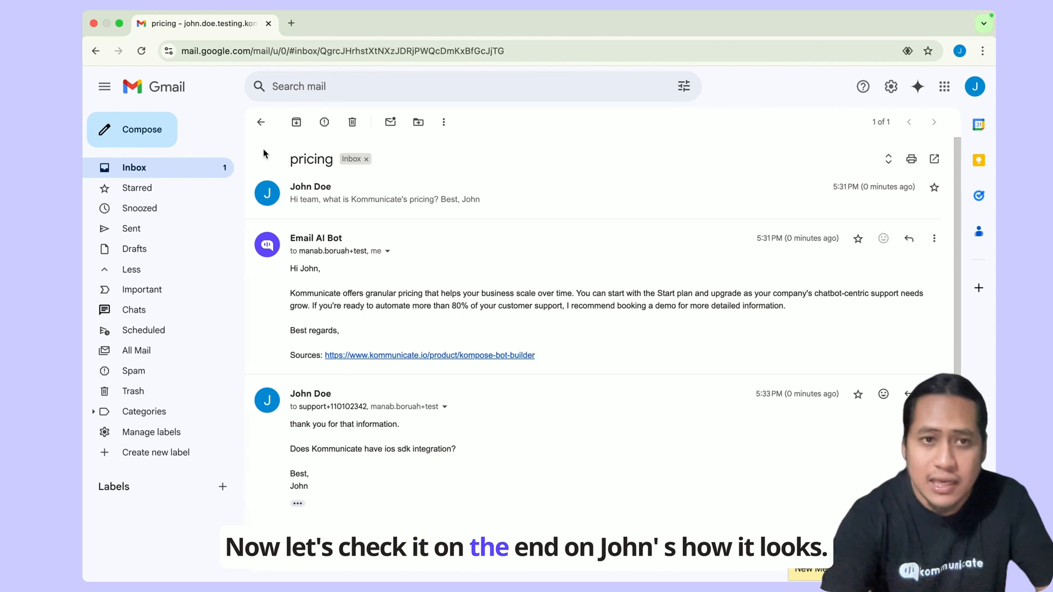
- Reopen the customer's Gmail pricing thread and expand it to read the bot's pricing and iOS SDK answers
left_click(290, 122)
left_click(473, 190)
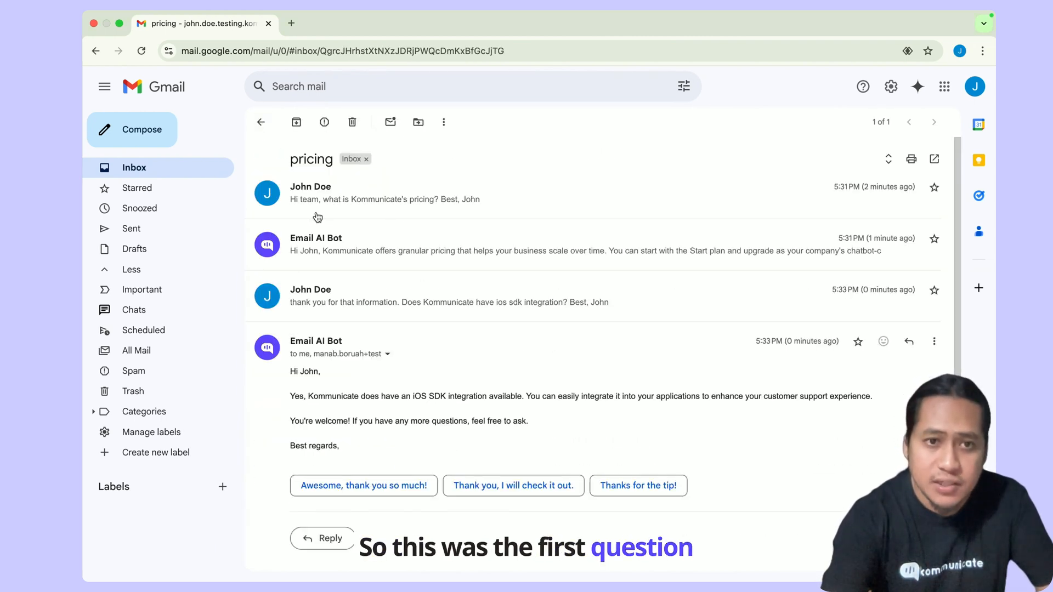
left_click(428, 253)
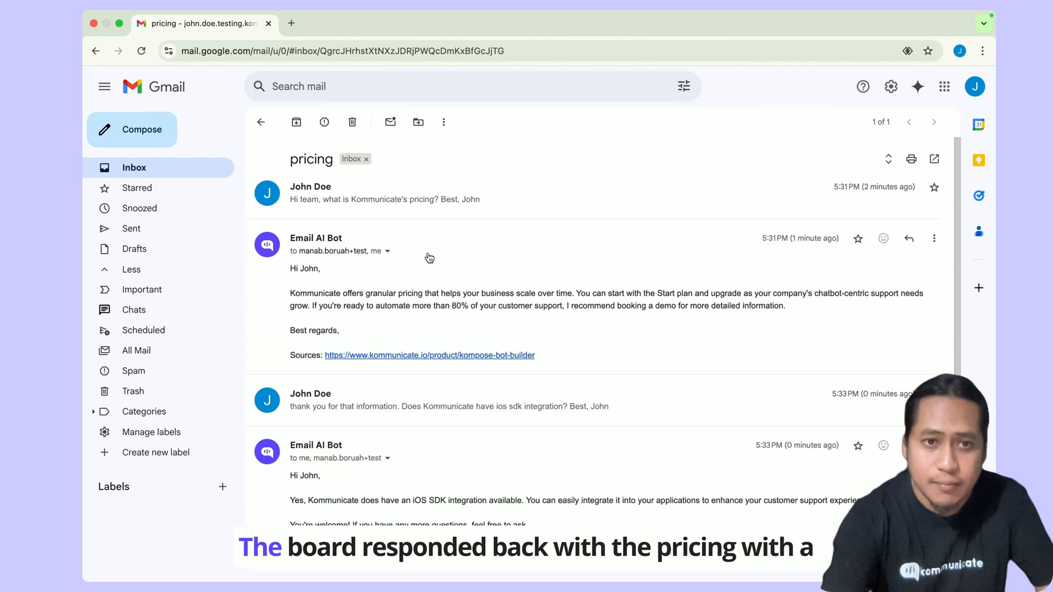
triple_click(396, 303)
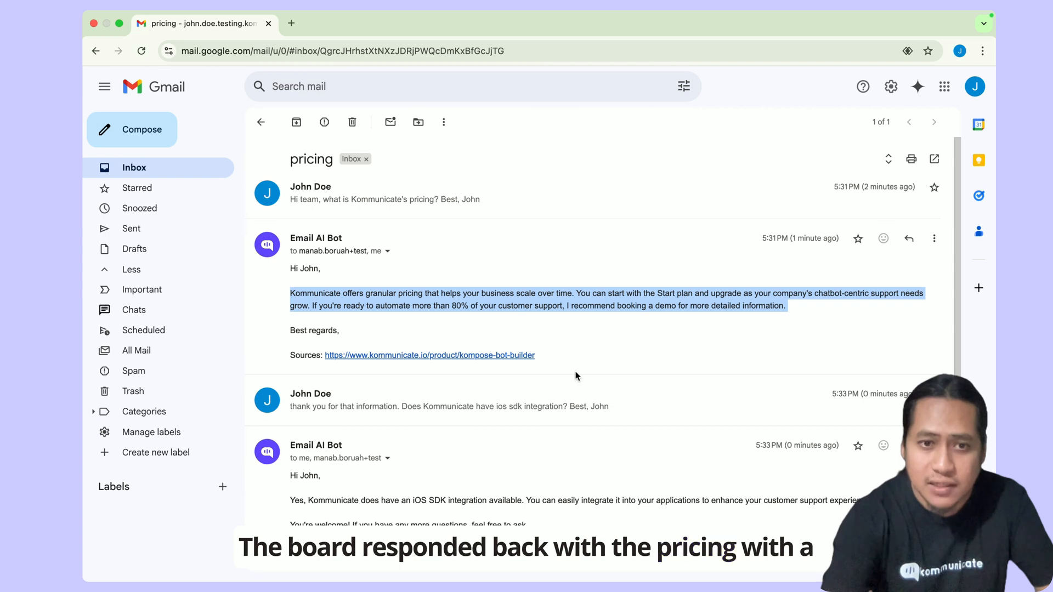
scroll(576, 371, "down", 3)
left_click(438, 291)
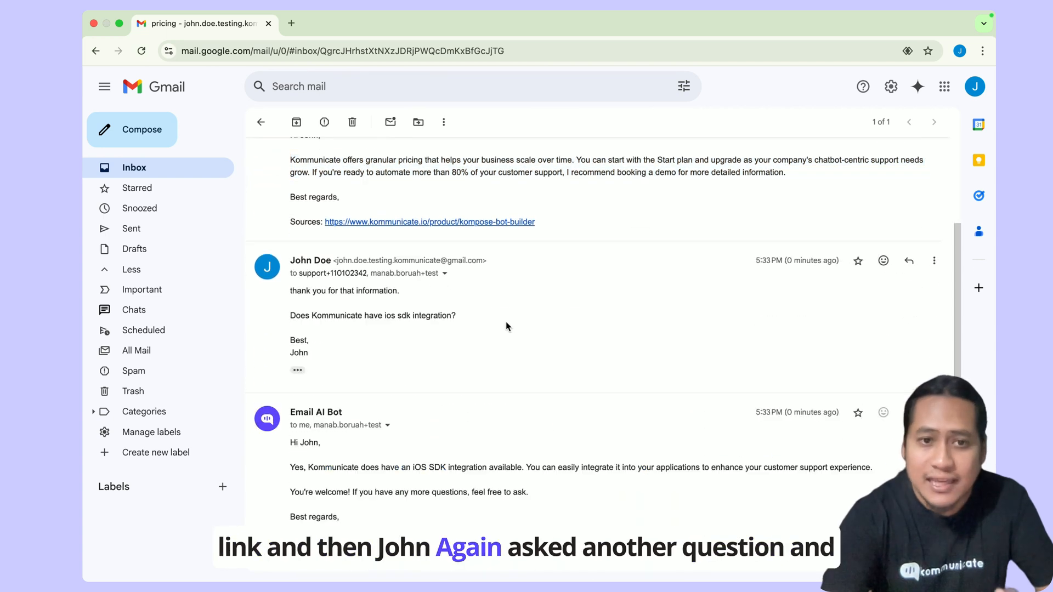
scroll(505, 323, "down", 2)
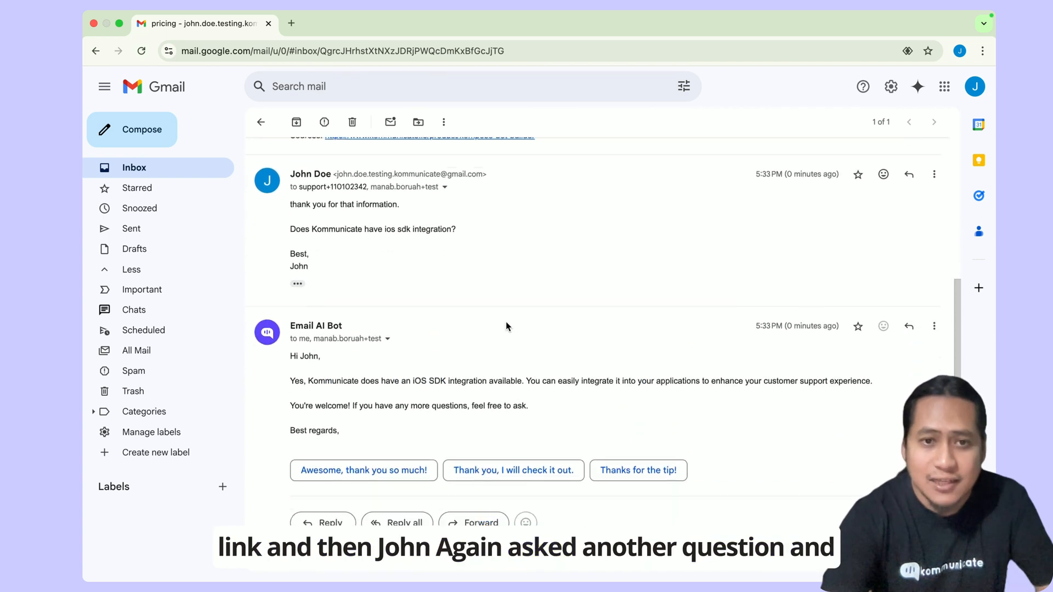
triple_click(310, 362)
left_click(510, 389)
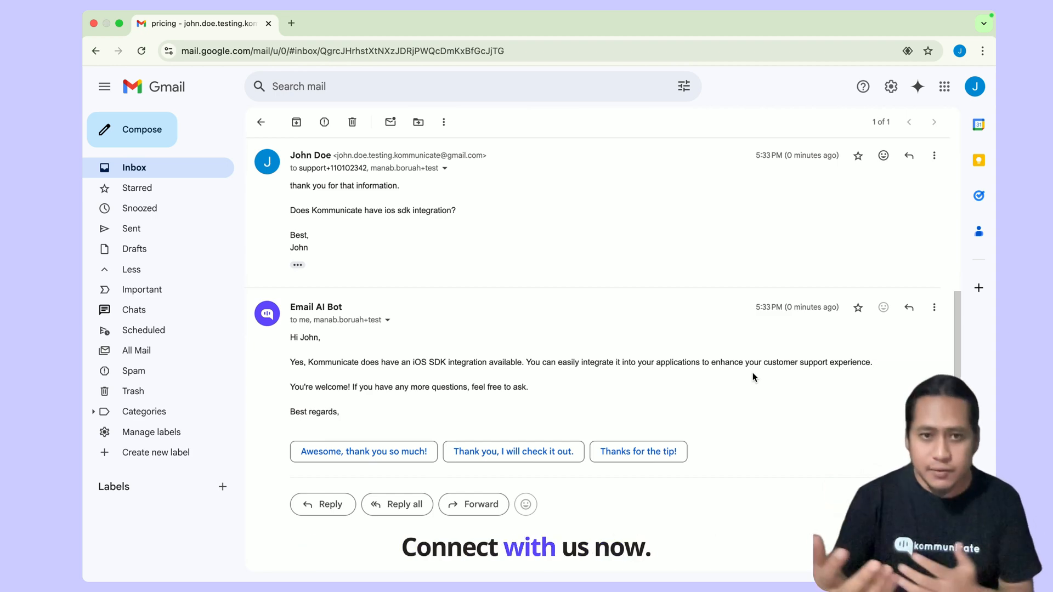
key("ctrl+Left")
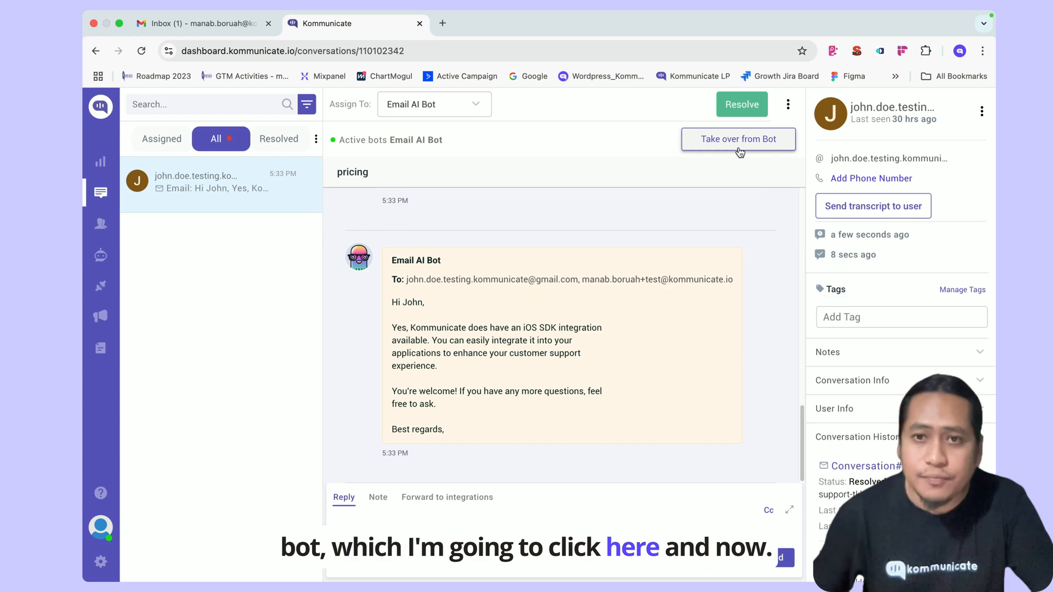
- Take the conversation over from the Email AI Bot, leave the assignee unchanged, and begin a reply
left_click(740, 140)
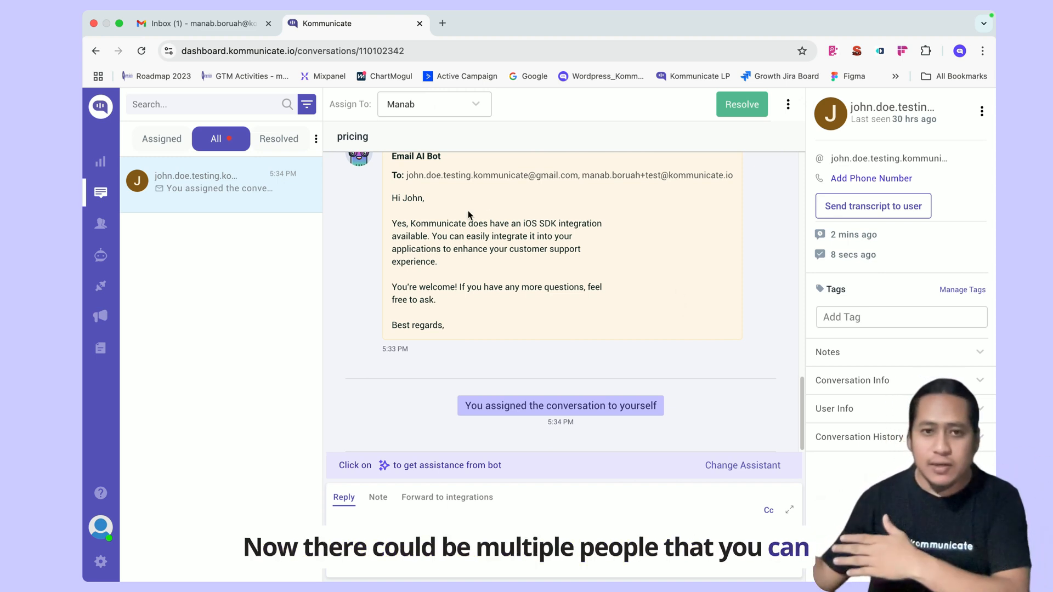
left_click(429, 110)
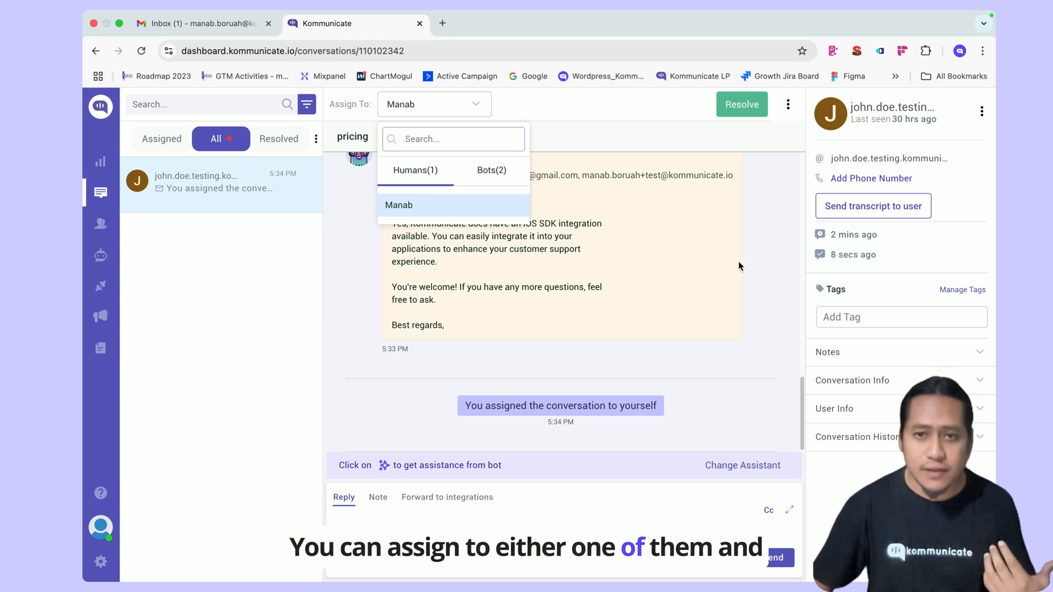
left_click(746, 279)
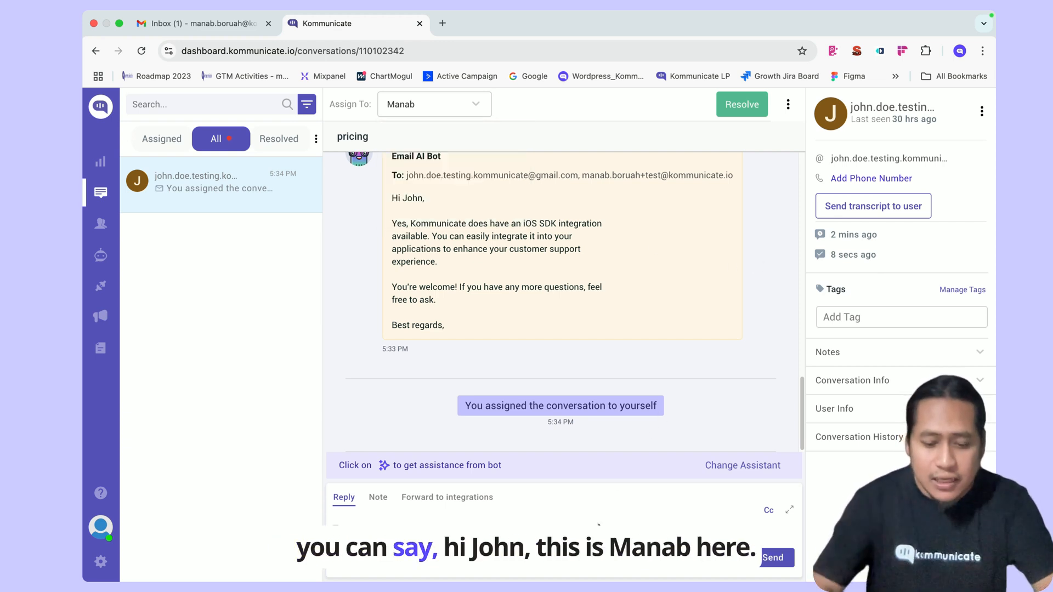
left_click(337, 525)
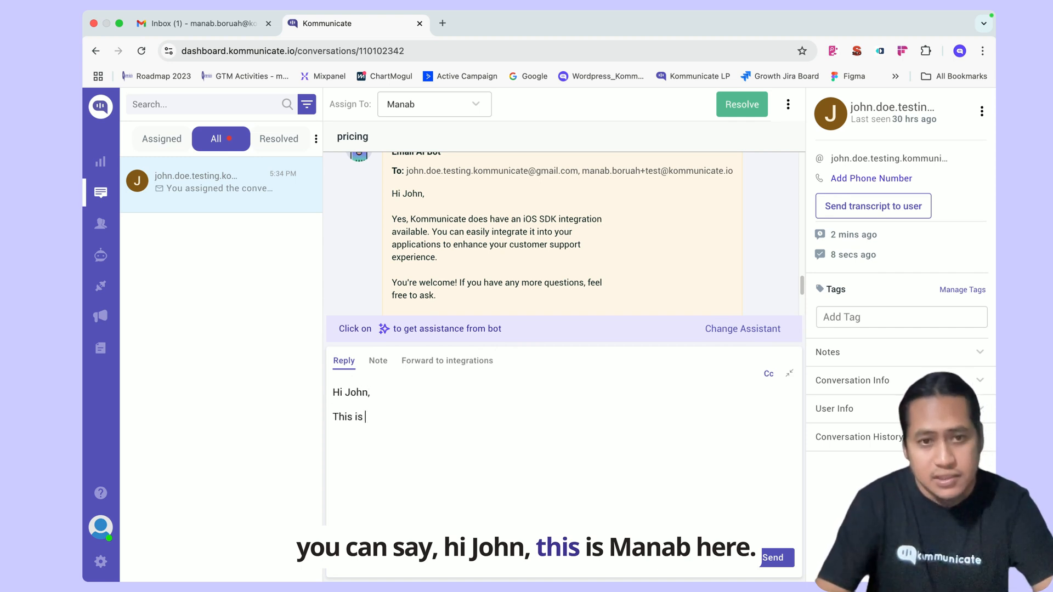
- Send a reply asking if the customer wants to purchase Kommunicate, offering iOS SDK integration help, signed with the agent's name
type("manab here. H")
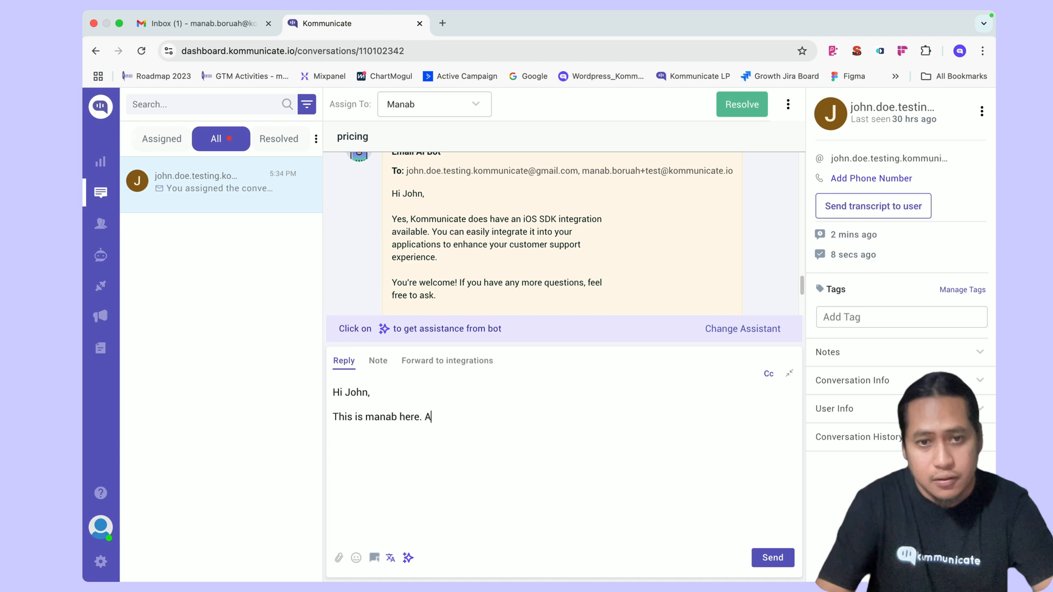
type("re you looking ")
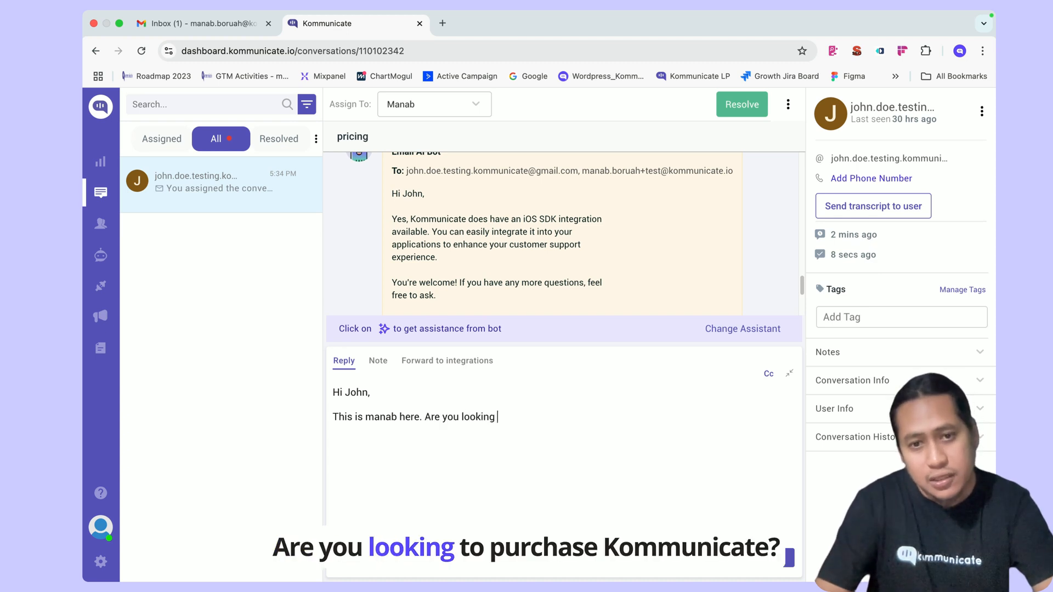
type("to burch")
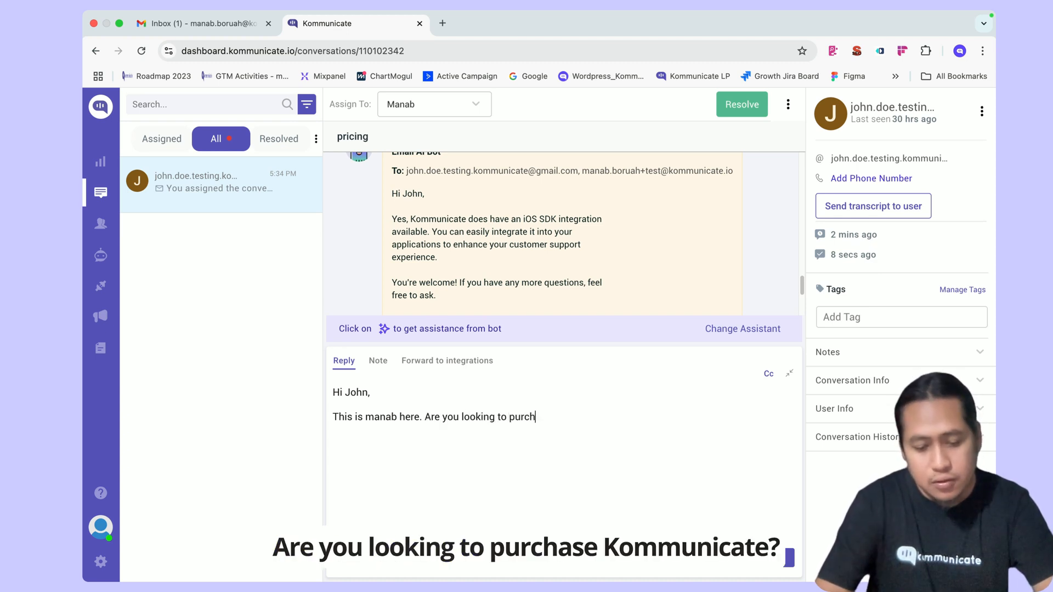
type("ase Kom")
key("BackSpace")
key("BackSpace")
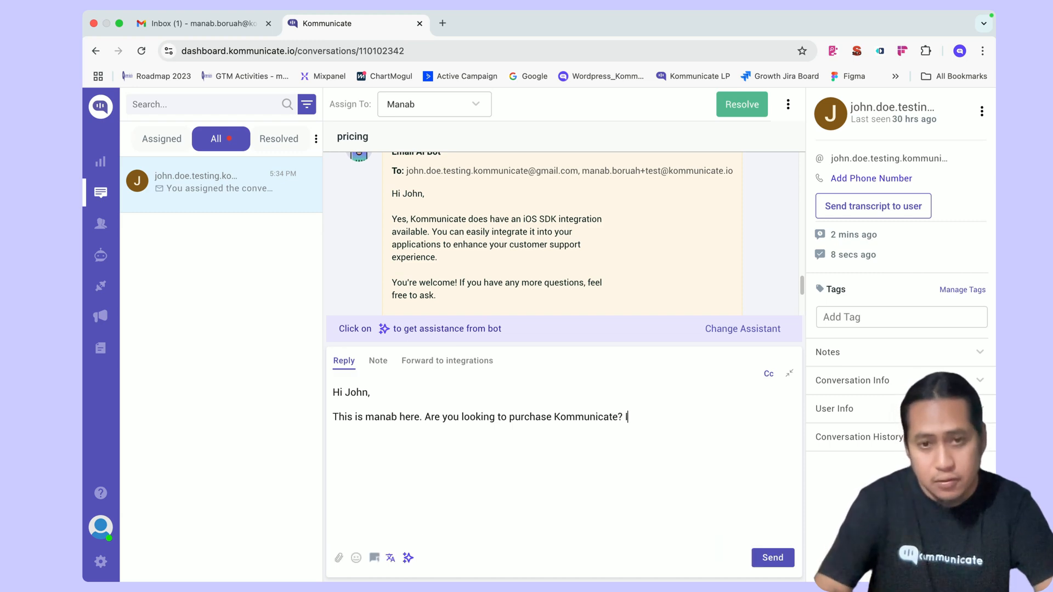
type("can help wit")
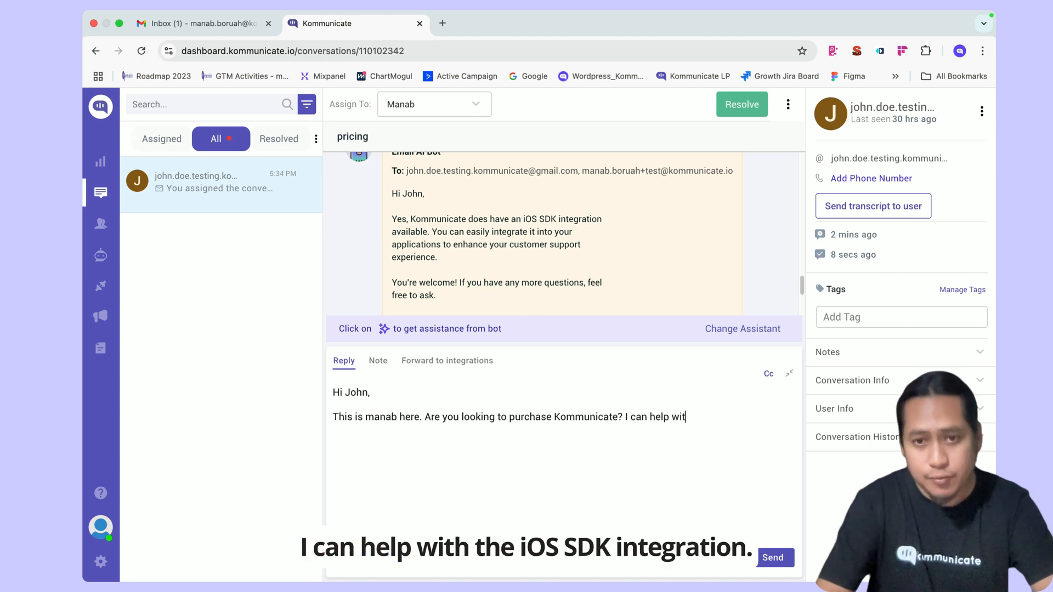
type("h the ios s")
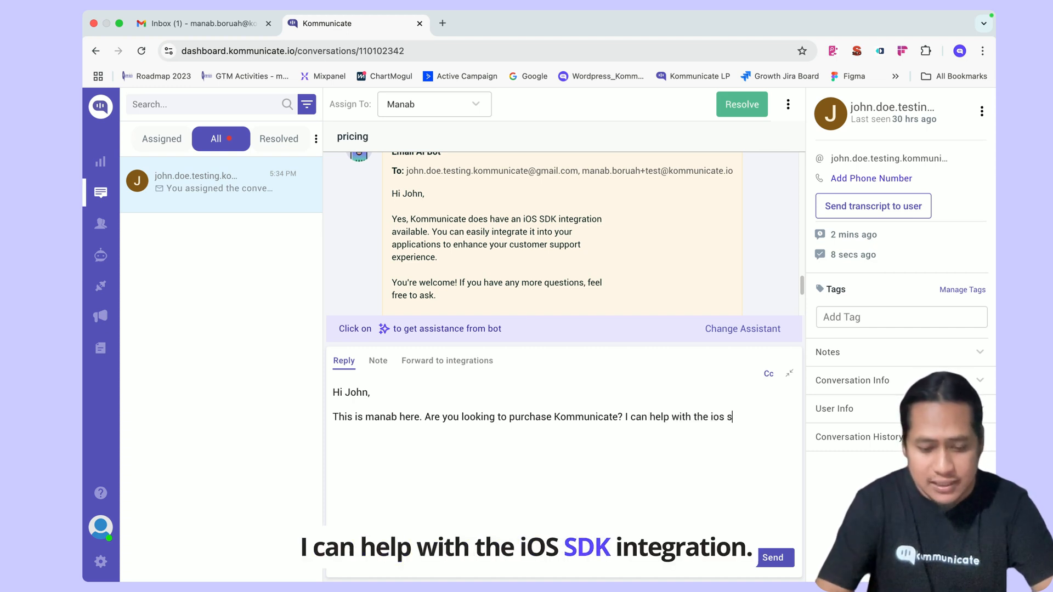
type("dk integration")
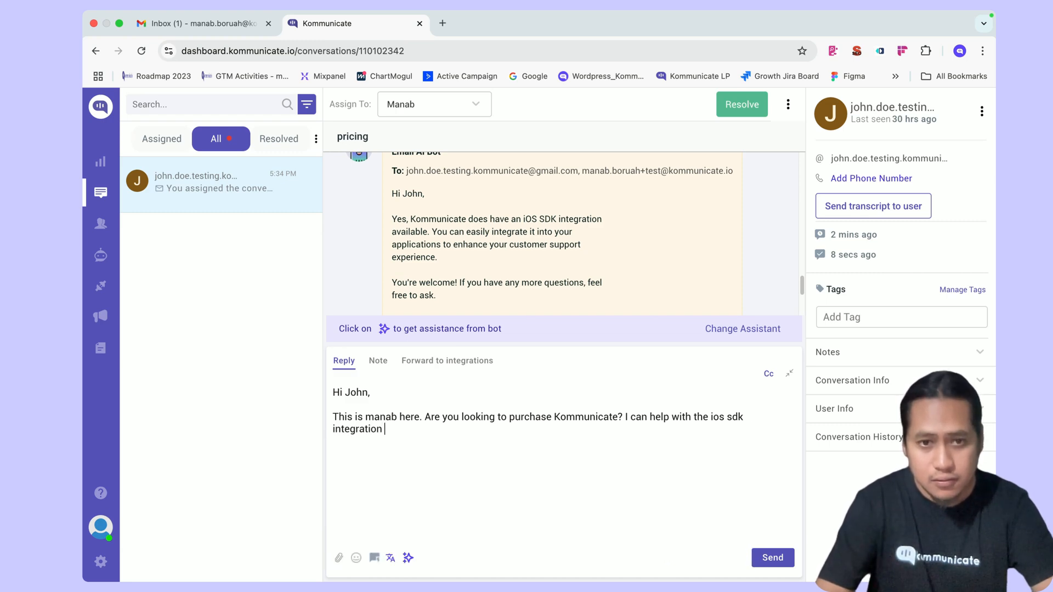
type("sThan")
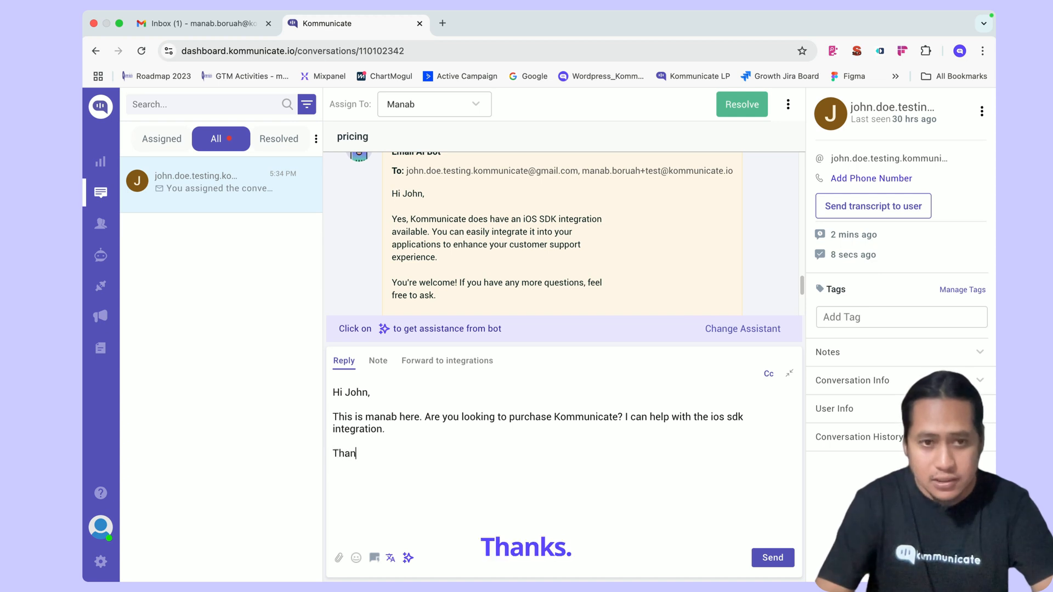
type("ks, Mana")
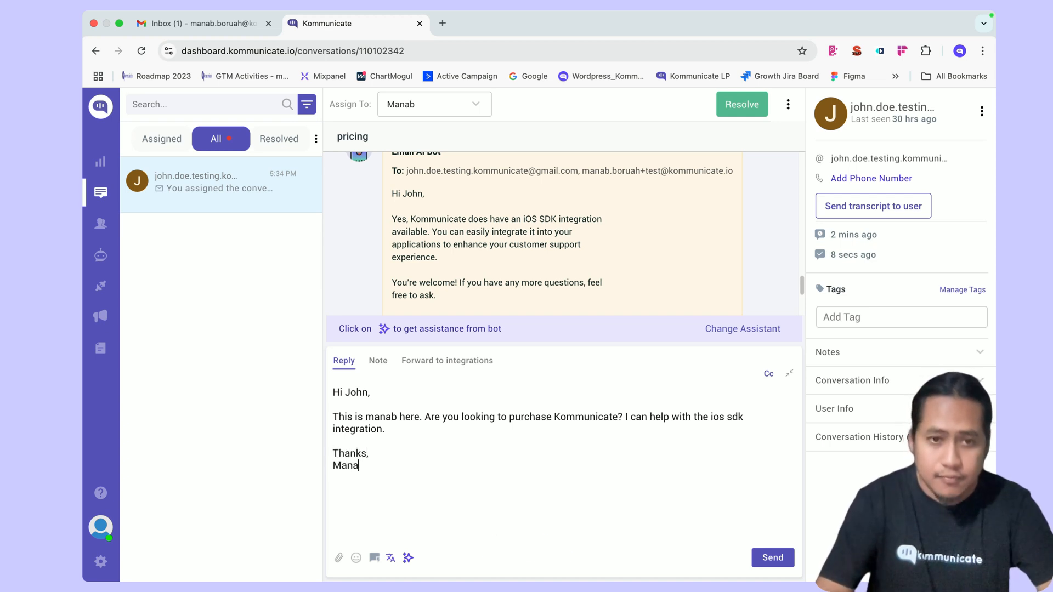
type("b")
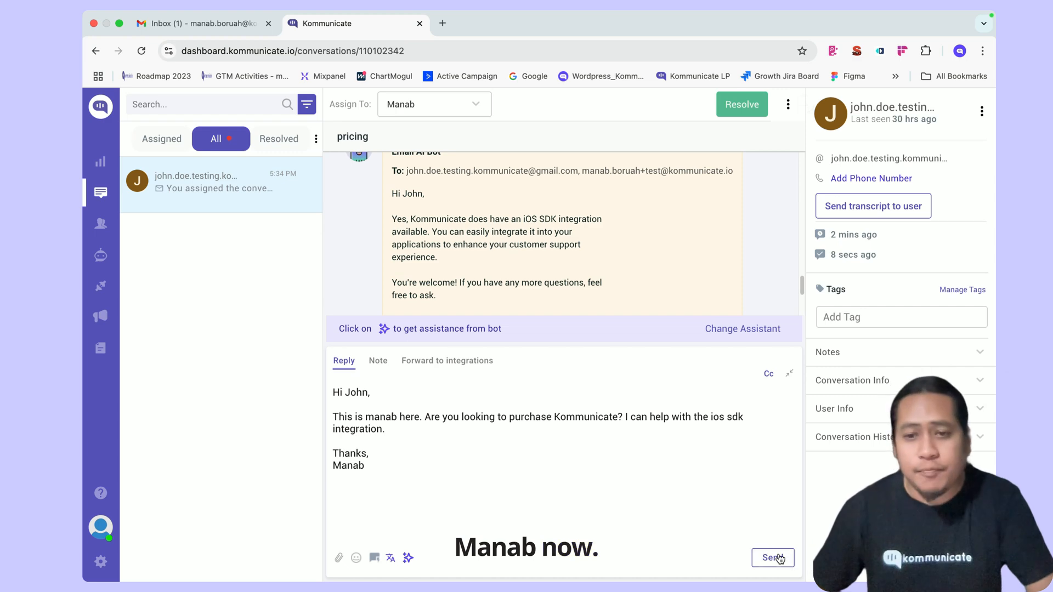
left_click(773, 557)
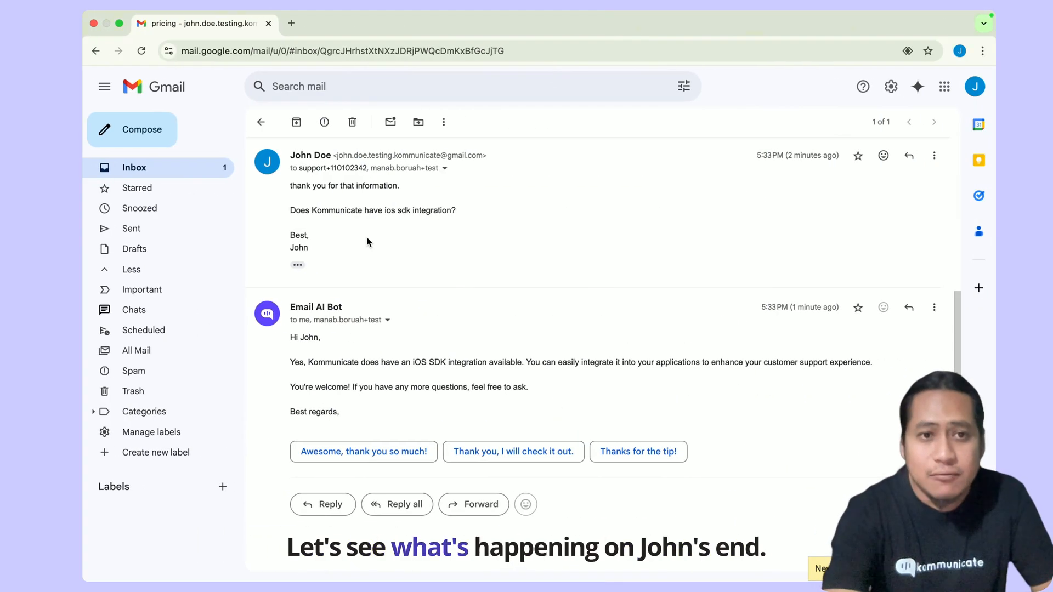
- Reopen the Gmail pricing thread, expand the two collapsed messages, and scroll to the agent's reply
left_click(261, 121)
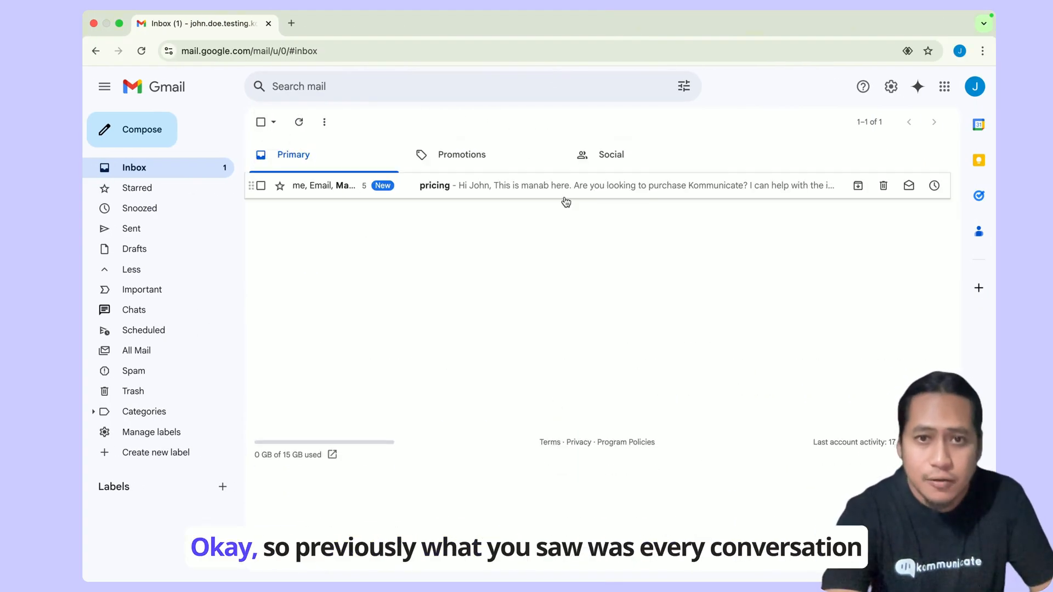
left_click(560, 192)
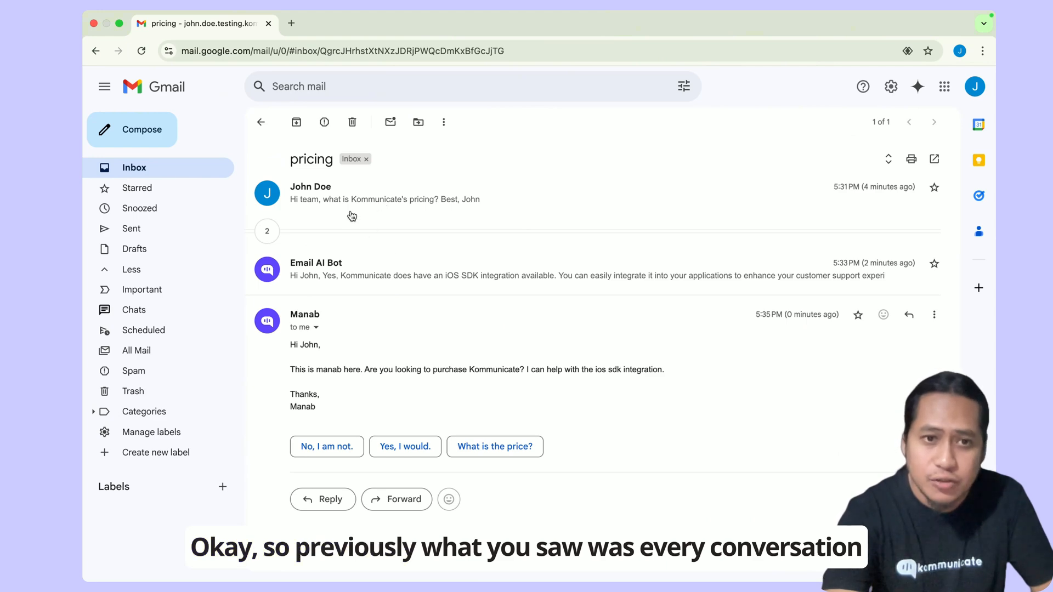
left_click(267, 231)
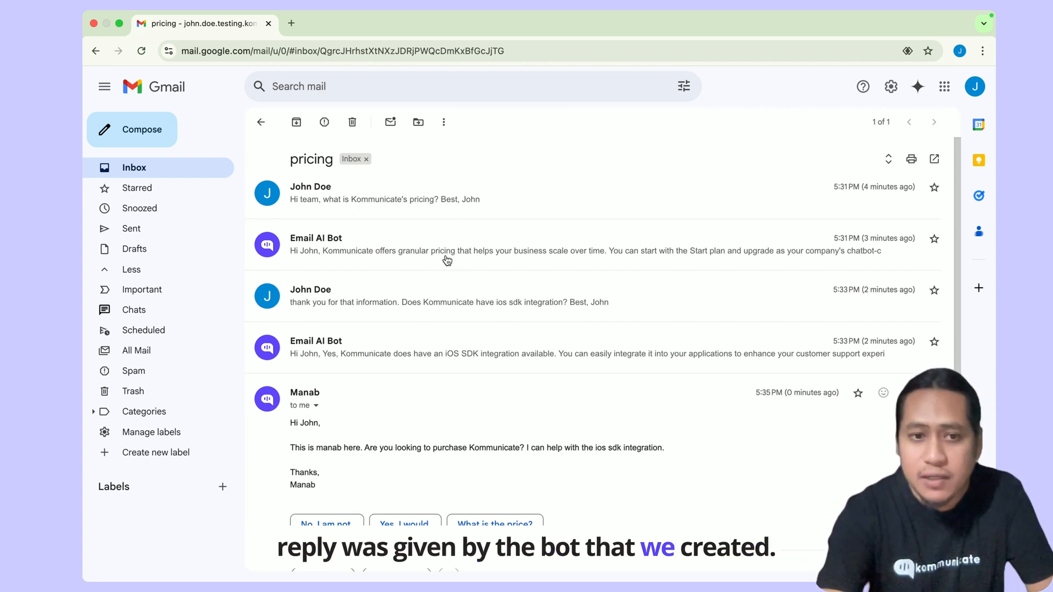
scroll(473, 370, "down", 3)
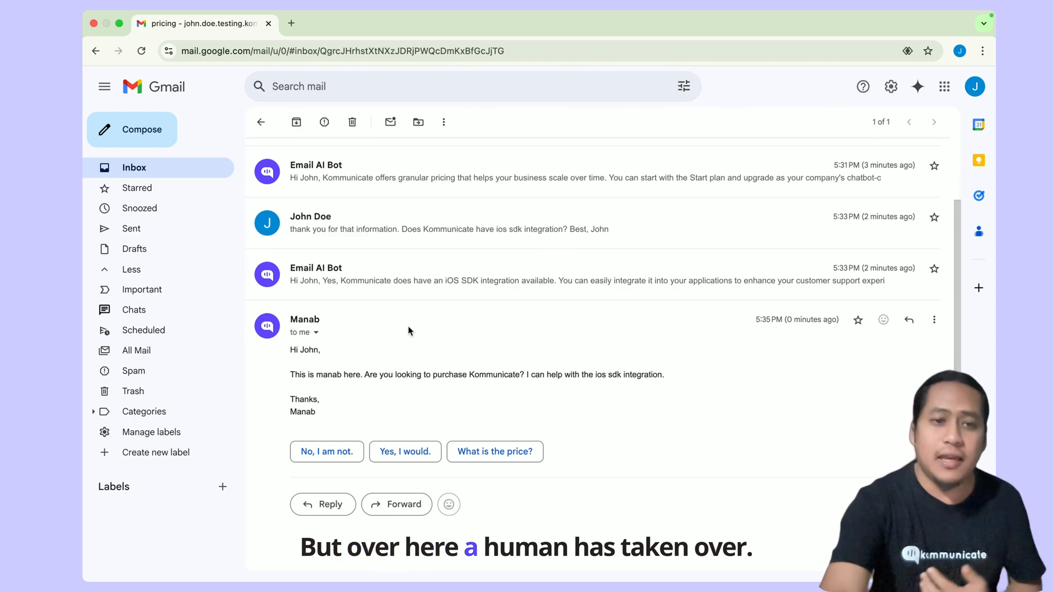